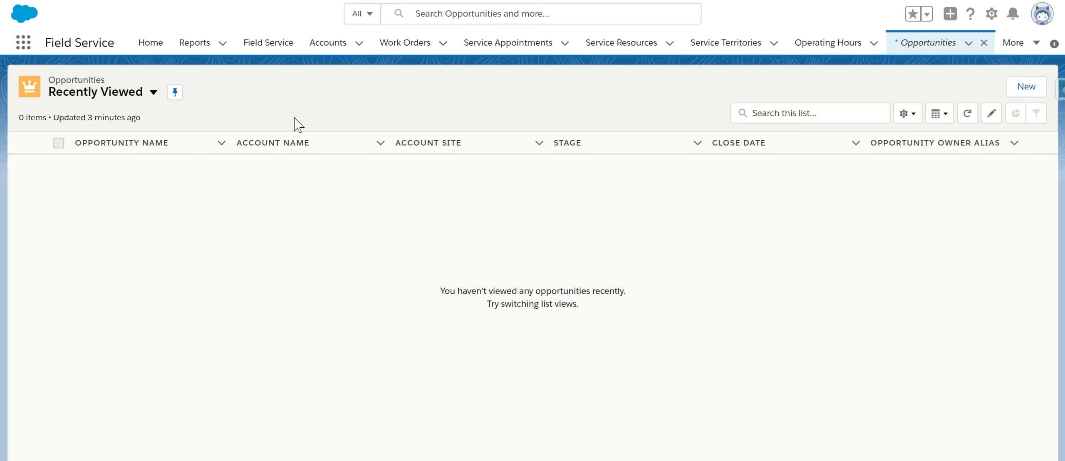
# Step: Switch to All Opportunities and open Burlington Textiles Weaving Plant Generator for editing
pyautogui.click(152, 93)
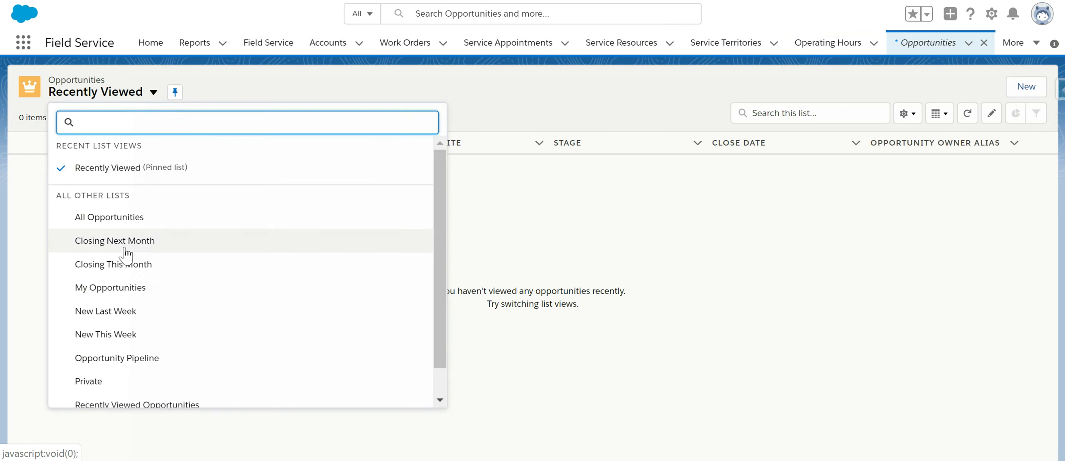
pyautogui.click(122, 220)
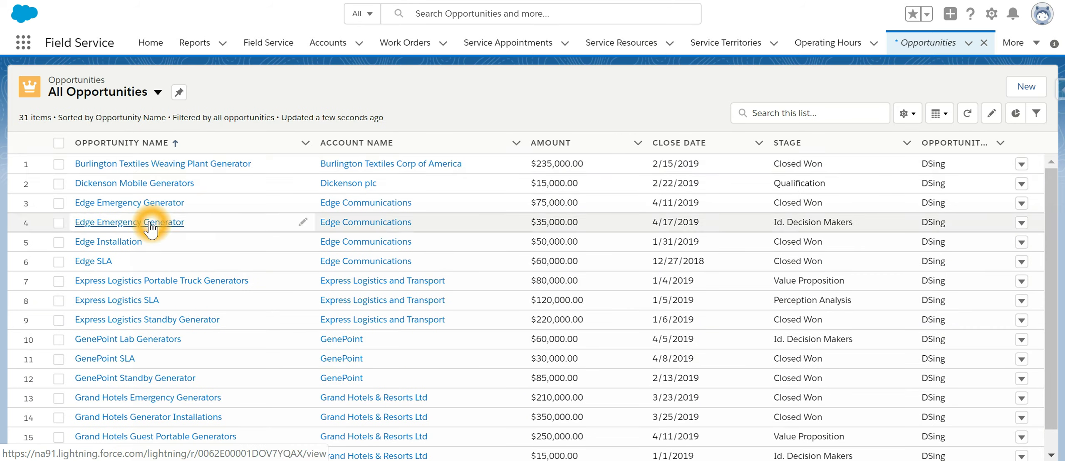
pyautogui.click(161, 166)
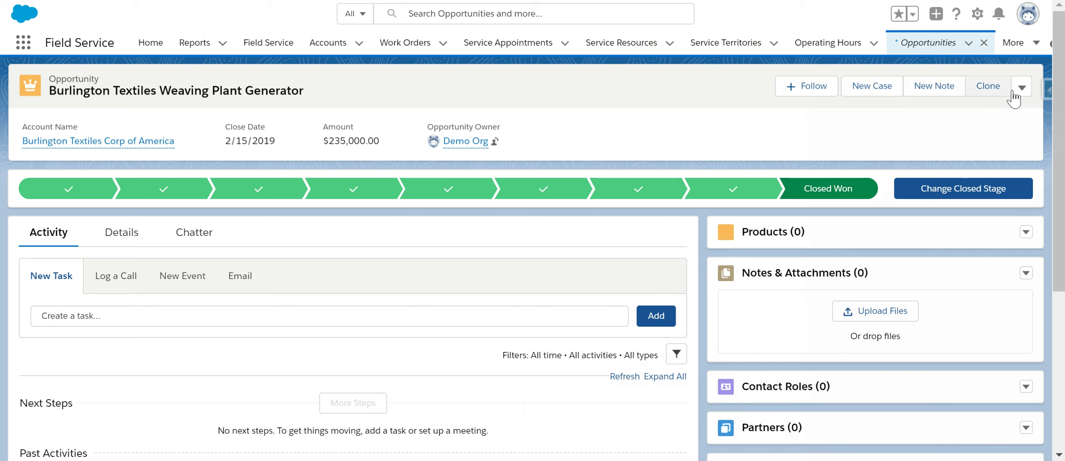
pyautogui.click(1023, 88)
pyautogui.click(969, 157)
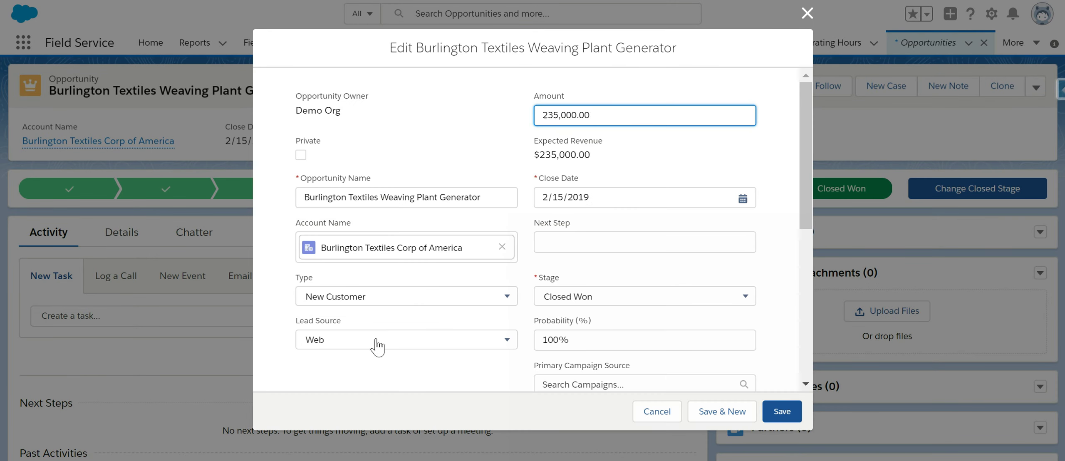
# Step: Try the Stage values Prospecting and then Value Proposition in the edit form
pyautogui.scroll(-6, 324, 318)
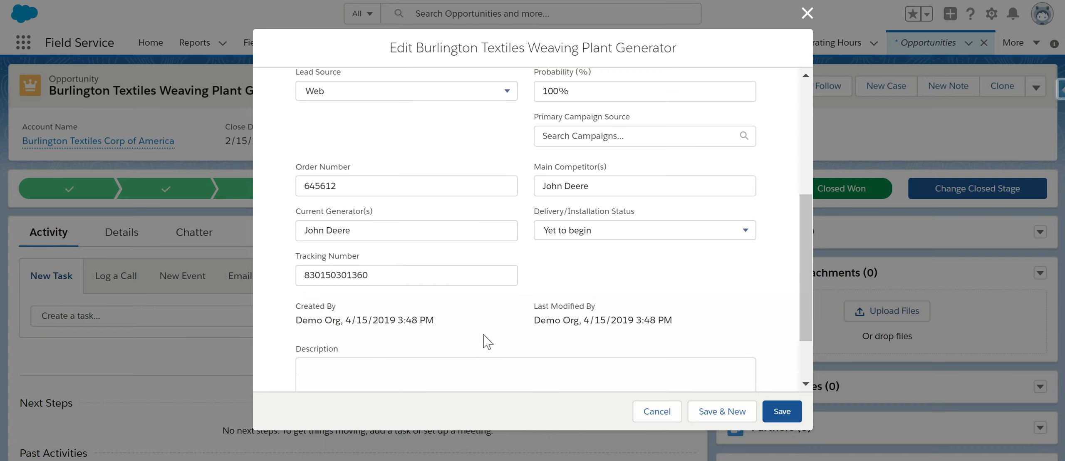
pyautogui.scroll(-3, 502, 326)
pyautogui.scroll(5, 503, 333)
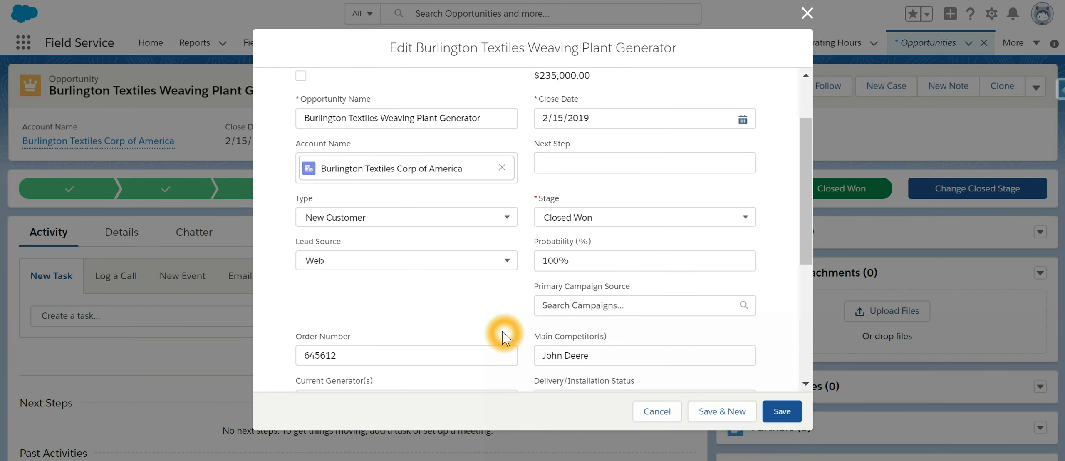
pyautogui.click(610, 229)
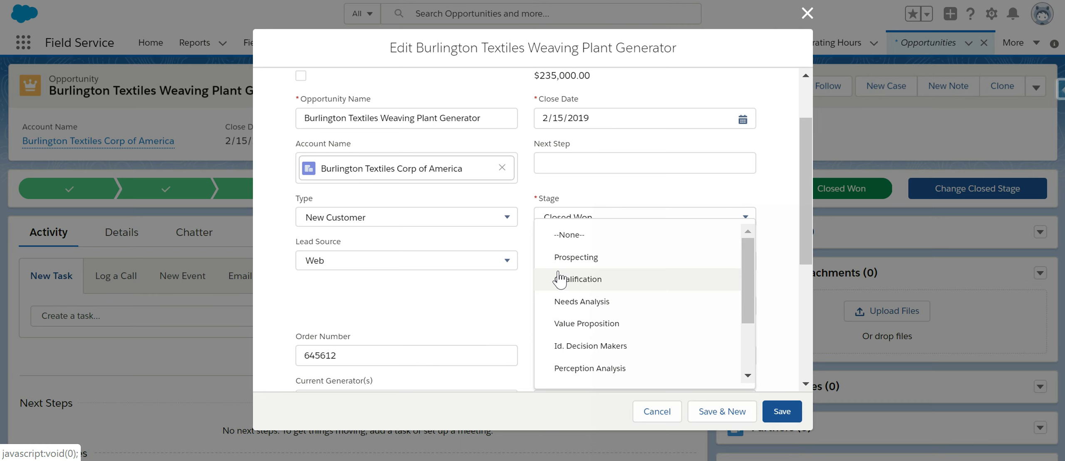
pyautogui.click(595, 257)
pyautogui.click(469, 284)
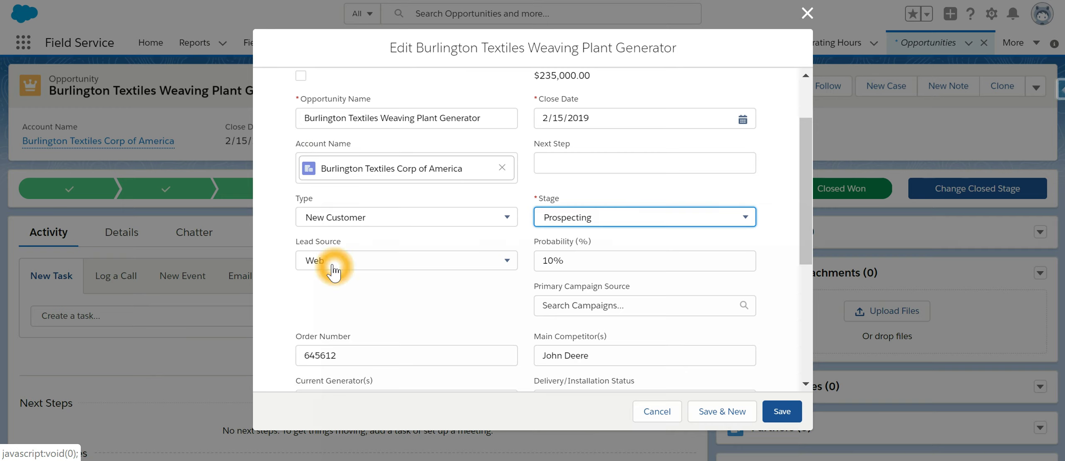
pyautogui.click(587, 218)
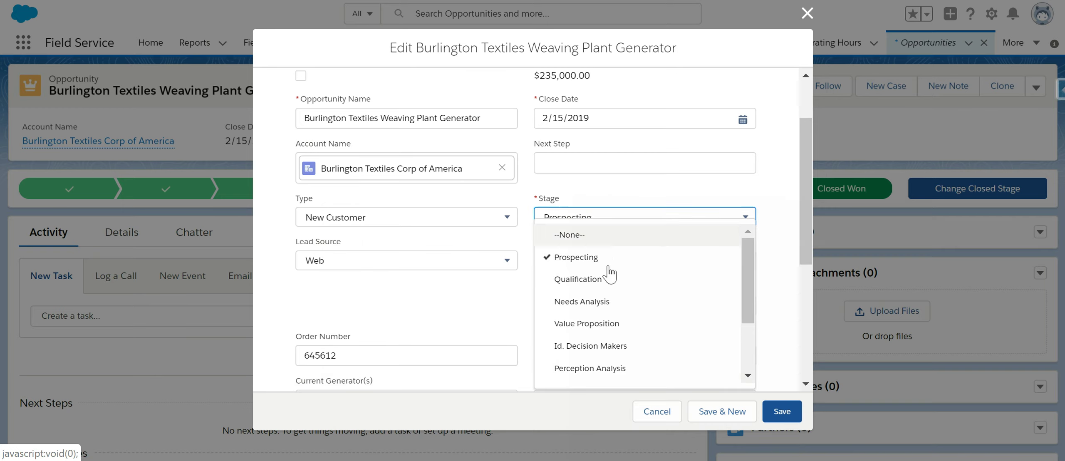
pyautogui.click(614, 321)
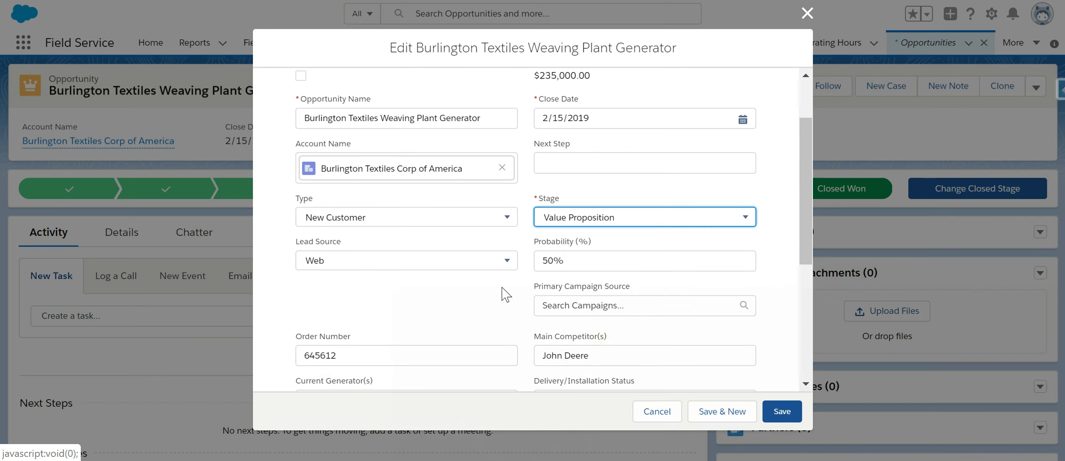
pyautogui.scroll(-2, 506, 294)
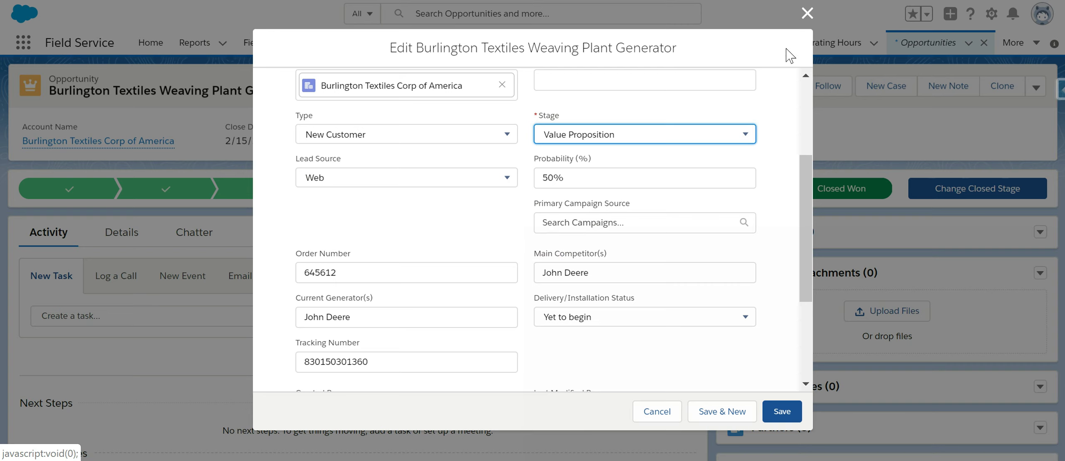
# Step: Cancel the opportunity edit, discarding the Stage changes
pyautogui.click(670, 412)
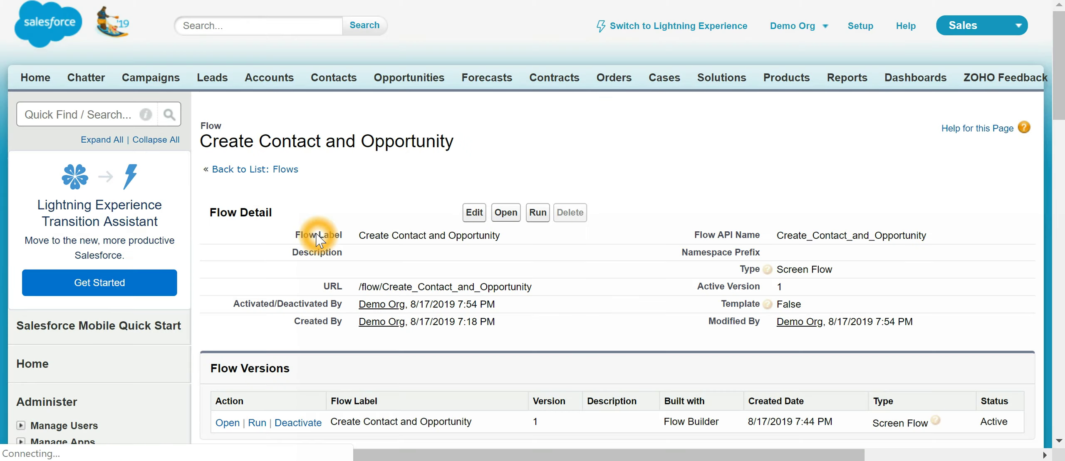
# Step: Find Flows via Quick Find 'flow' and create a new Screen Flow
pyautogui.click(89, 114)
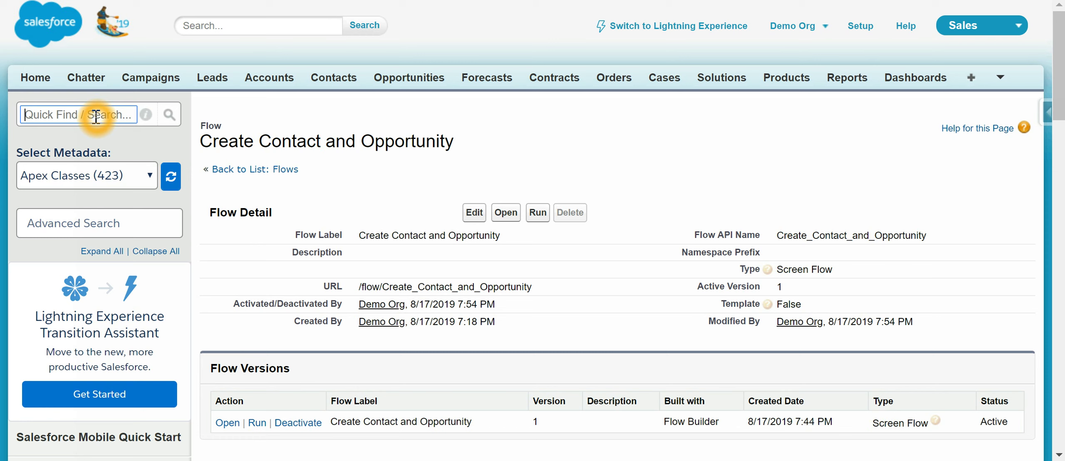
pyautogui.write('flow')
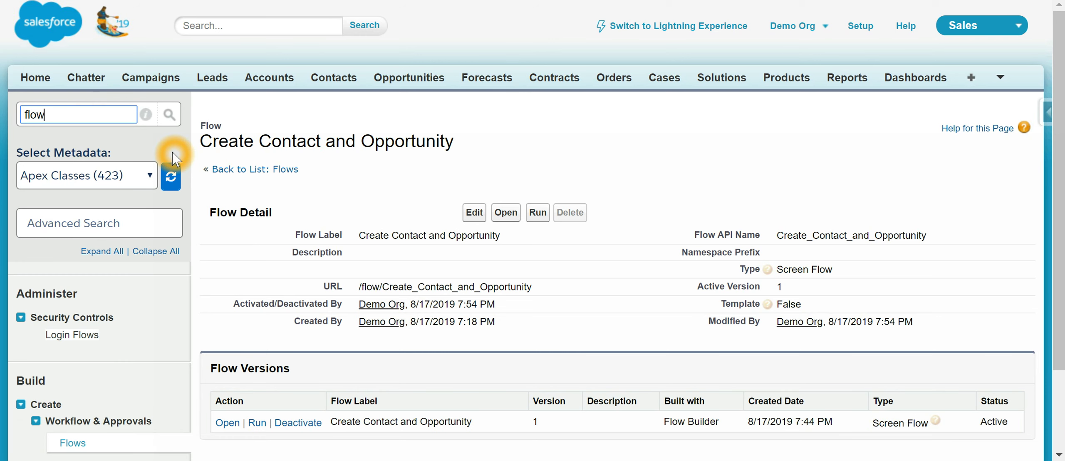
pyautogui.scroll(-3, 79, 370)
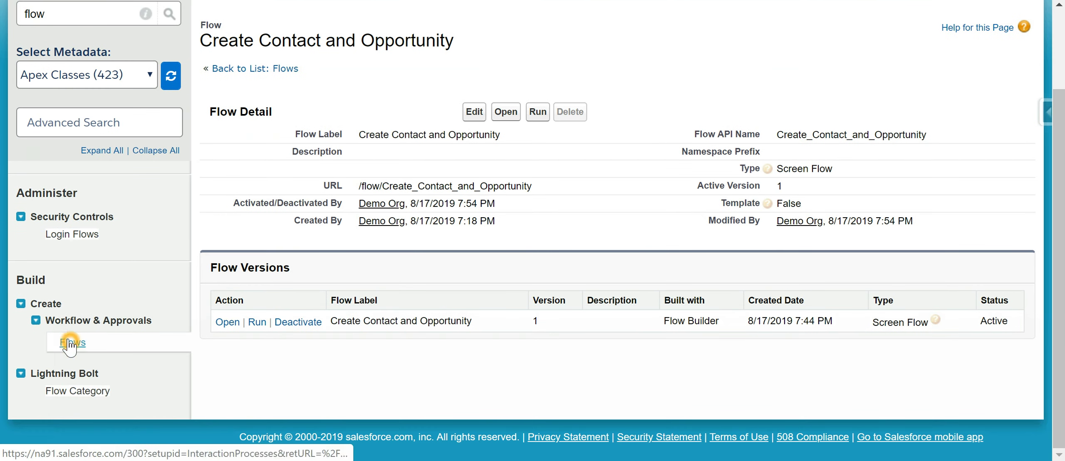
pyautogui.click(72, 341)
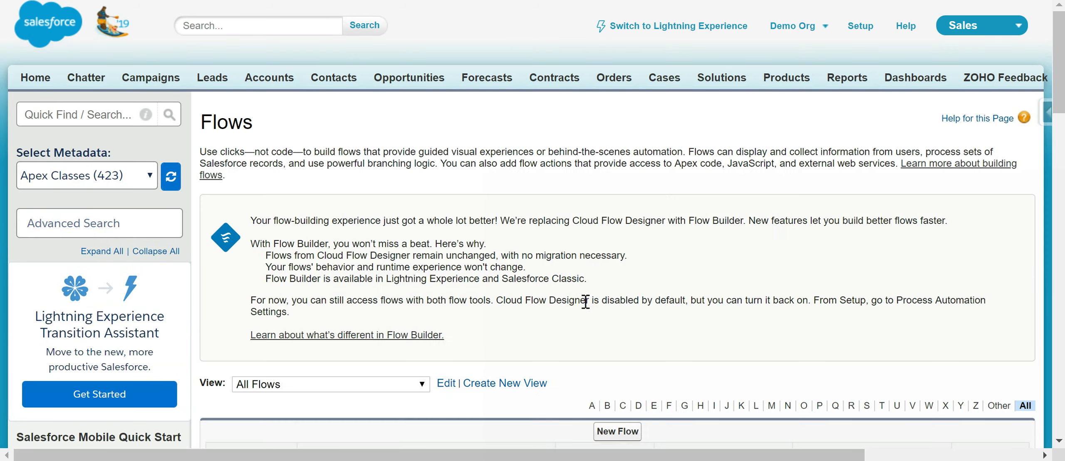
pyautogui.scroll(-4, 585, 302)
pyautogui.click(617, 265)
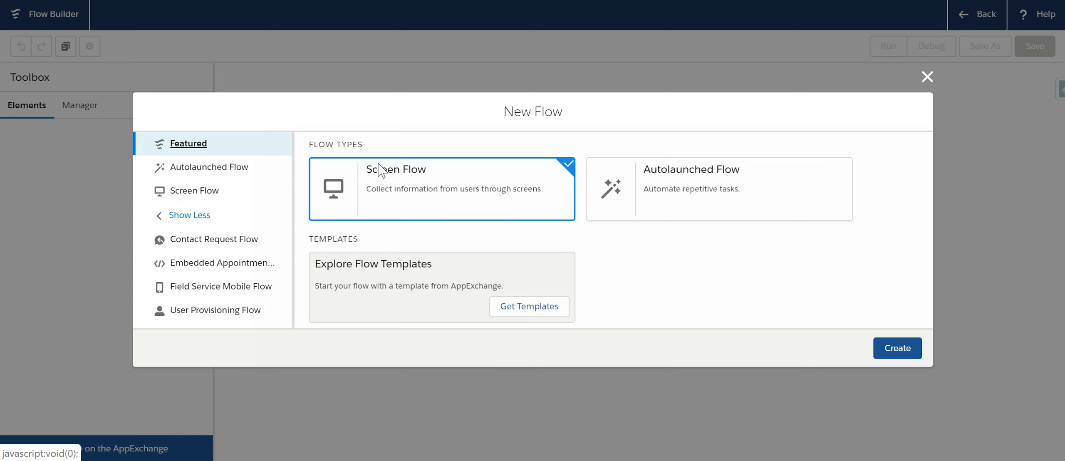
pyautogui.click(425, 190)
pyautogui.click(886, 351)
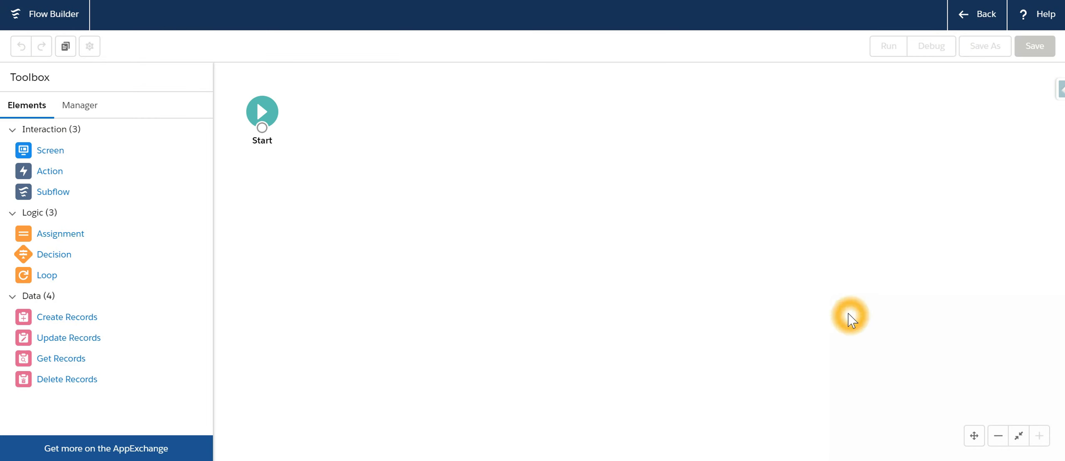
# Step: Create the Text variable OpportunityID, available for input and output
pyautogui.click(97, 106)
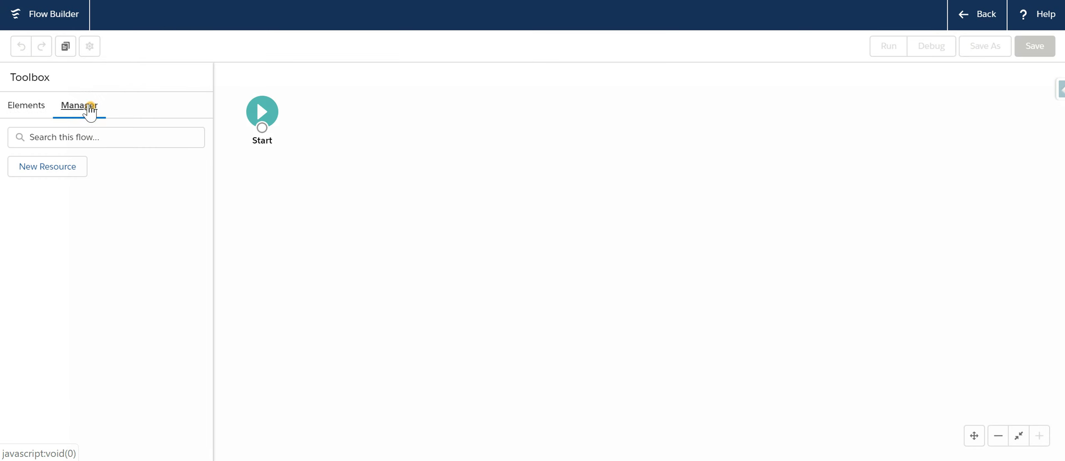
pyautogui.click(59, 171)
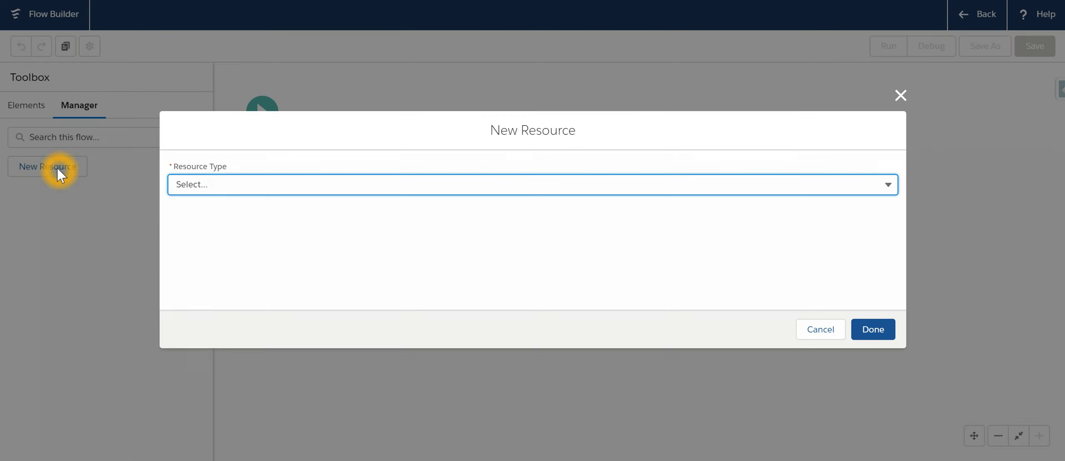
pyautogui.click(227, 190)
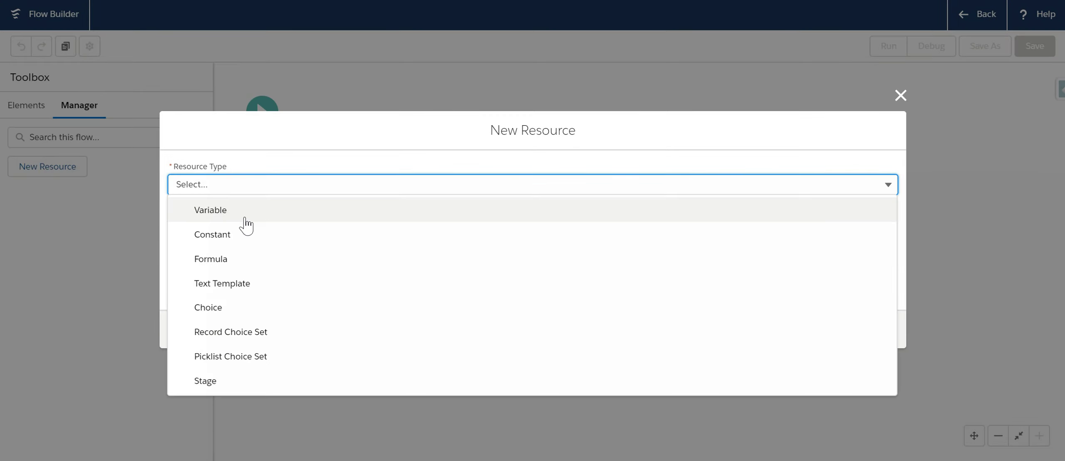
pyautogui.click(224, 233)
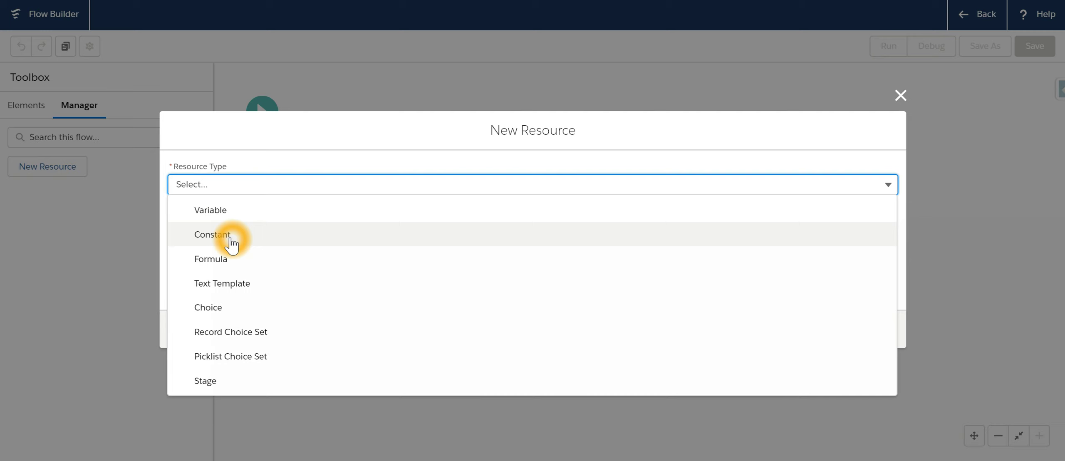
pyautogui.click(229, 211)
pyautogui.click(199, 215)
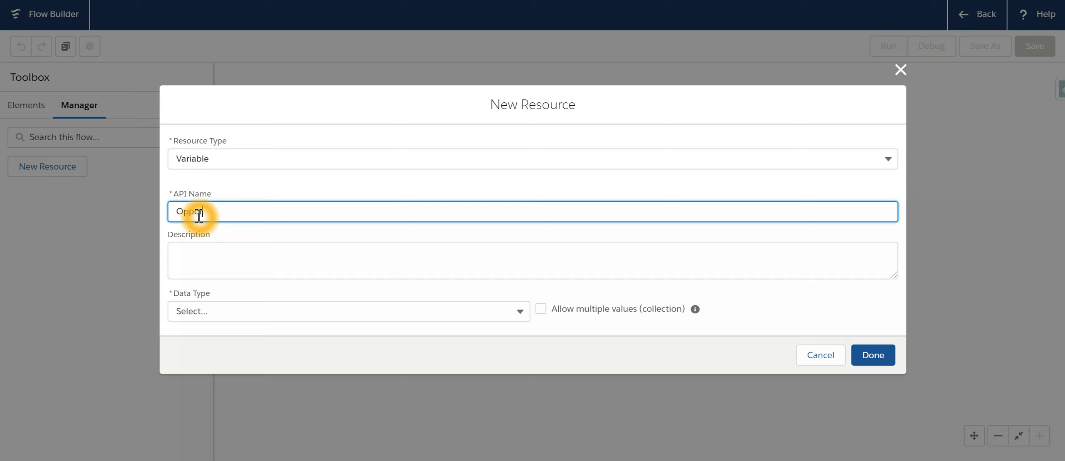
pyautogui.write('OpportunityID')
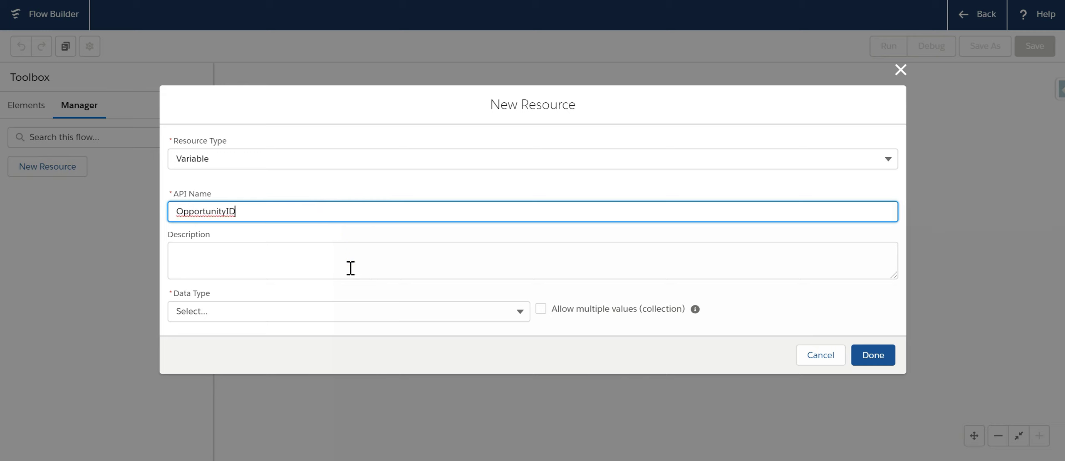
pyautogui.click(391, 315)
pyautogui.click(244, 66)
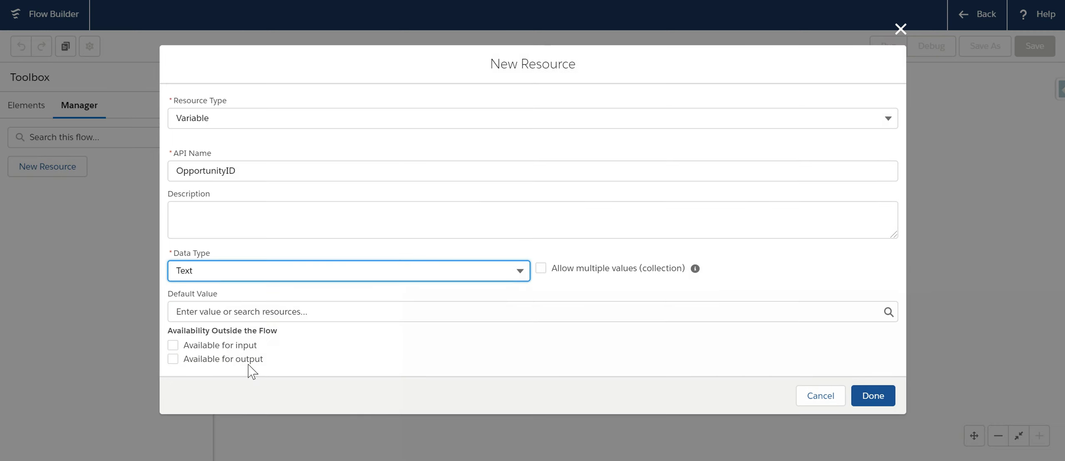
pyautogui.click(173, 345)
pyautogui.click(173, 362)
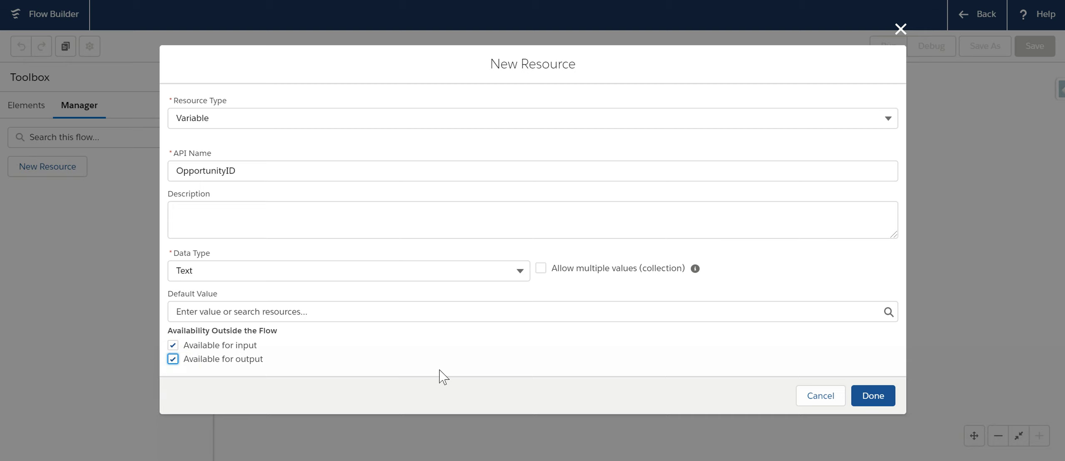
pyautogui.click(878, 399)
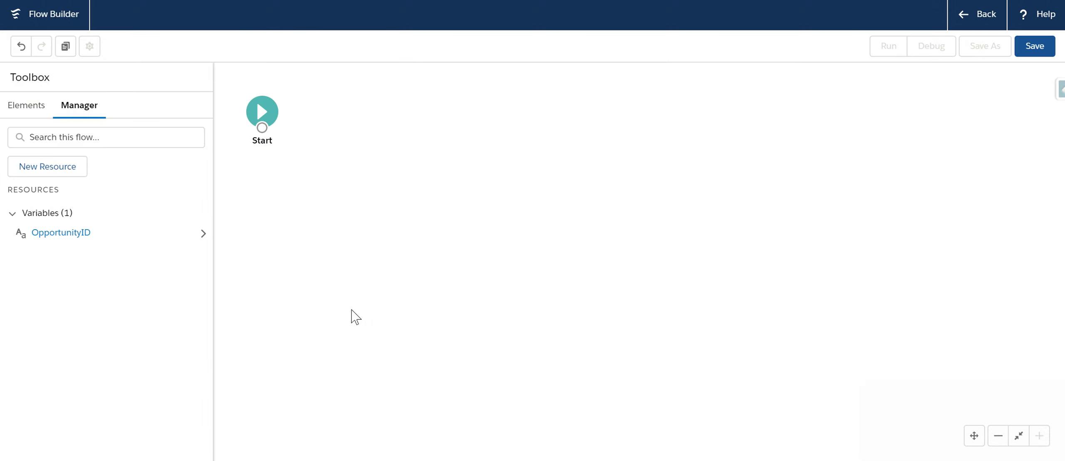
# Step: Create the variable OpportunityRecord with Data Type Record and Object Opportunity
pyautogui.click(62, 167)
pyautogui.click(281, 186)
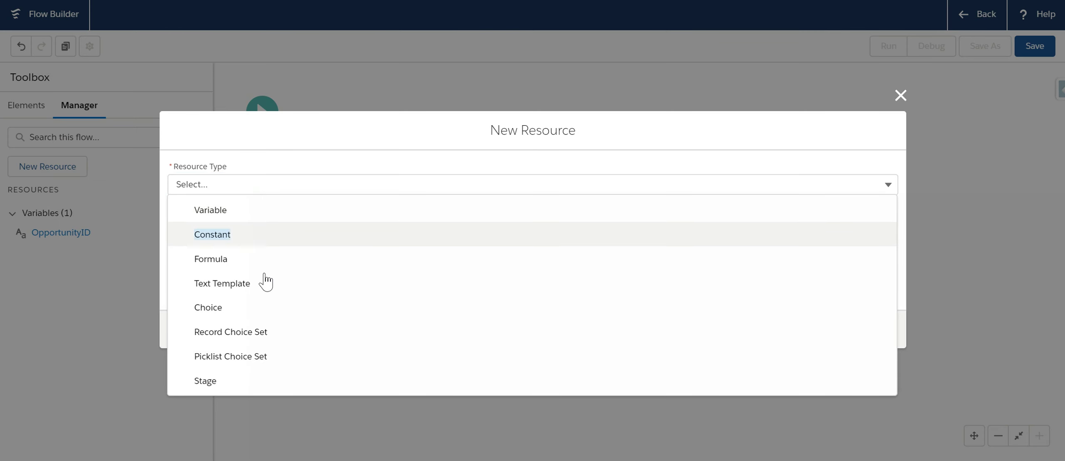
pyautogui.click(256, 216)
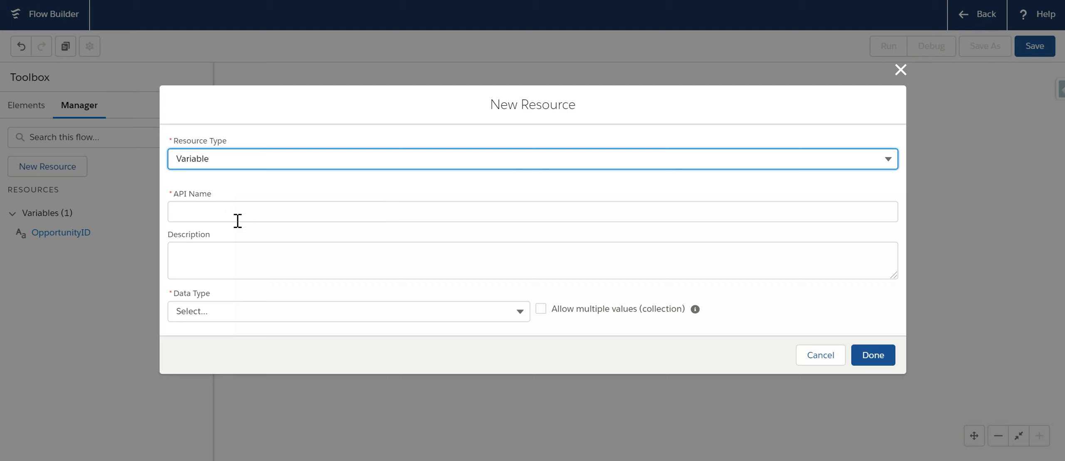
pyautogui.click(237, 217)
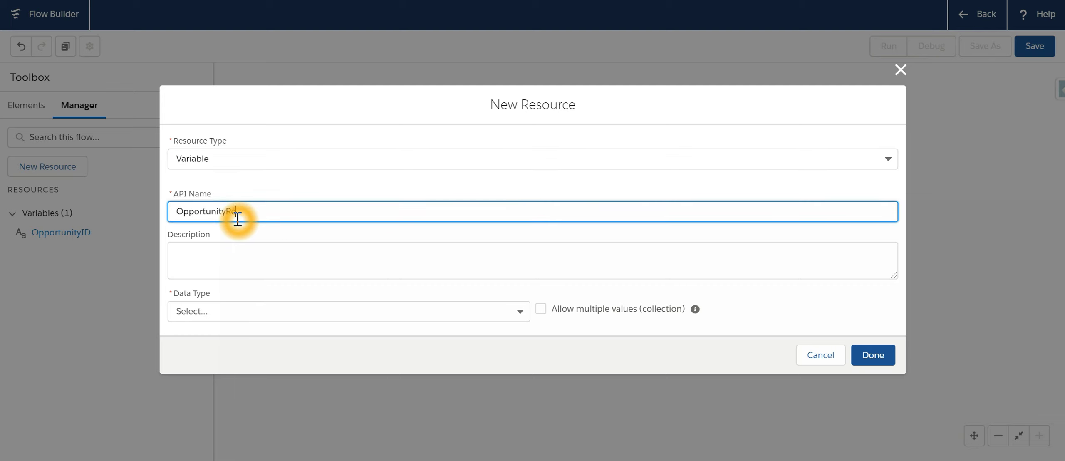
pyautogui.click(292, 312)
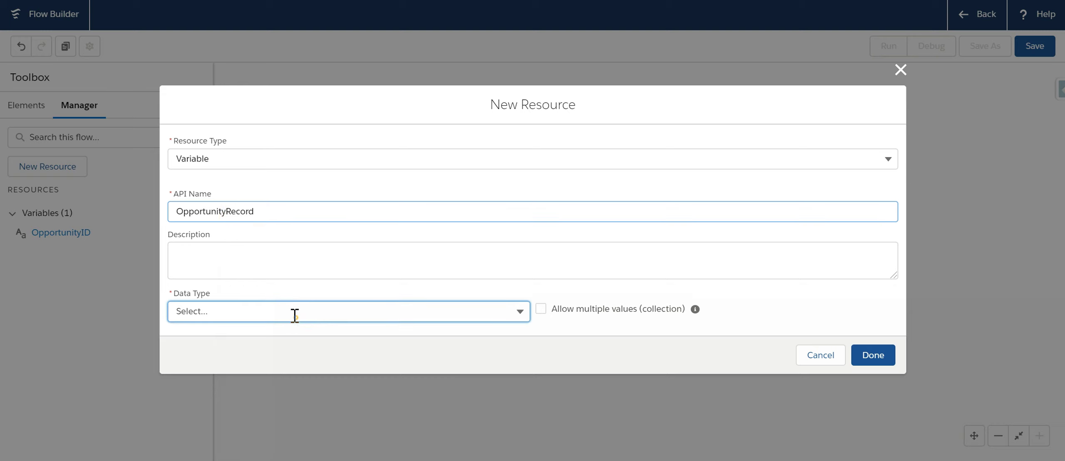
pyautogui.click(241, 93)
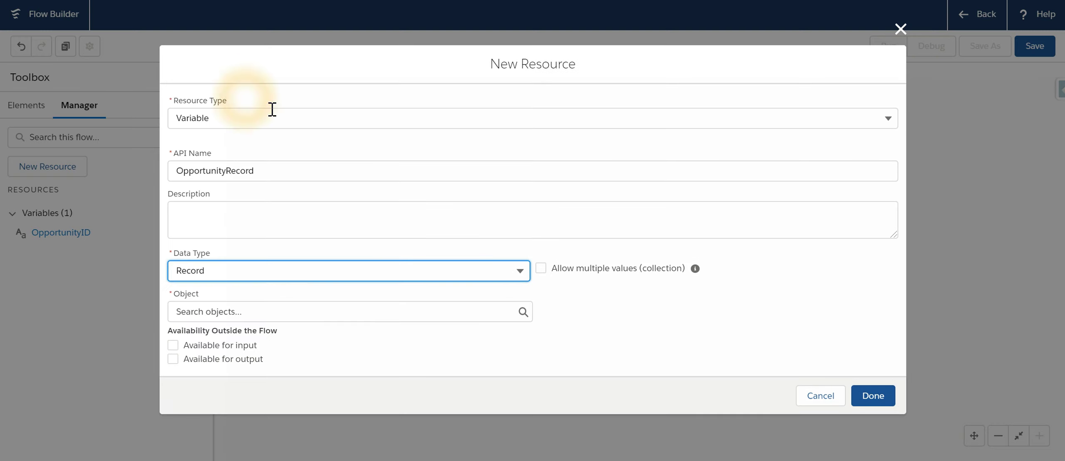
pyautogui.click(256, 311)
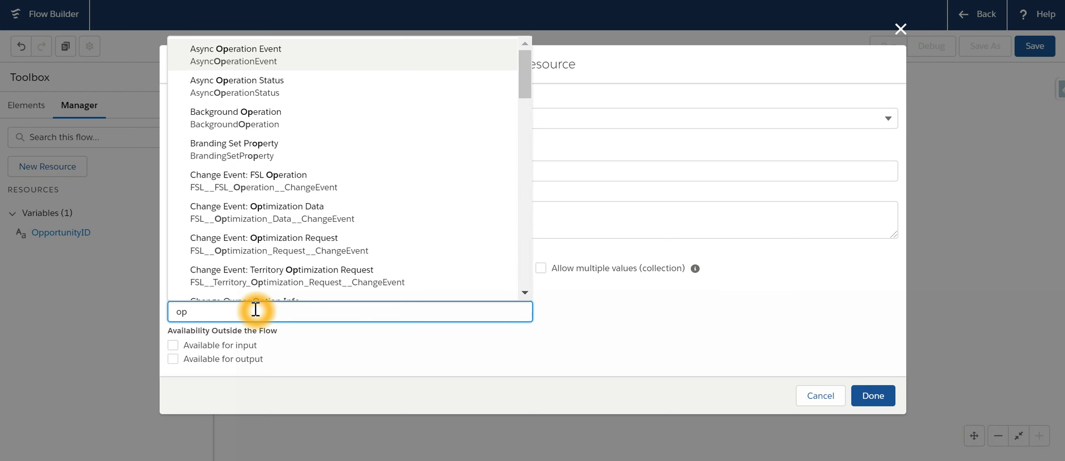
pyautogui.write('opp')
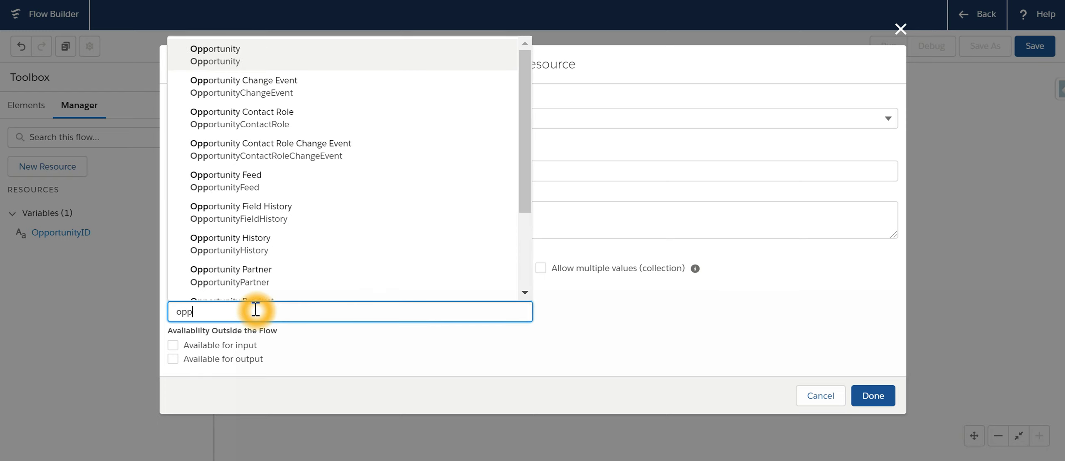
pyautogui.click(269, 62)
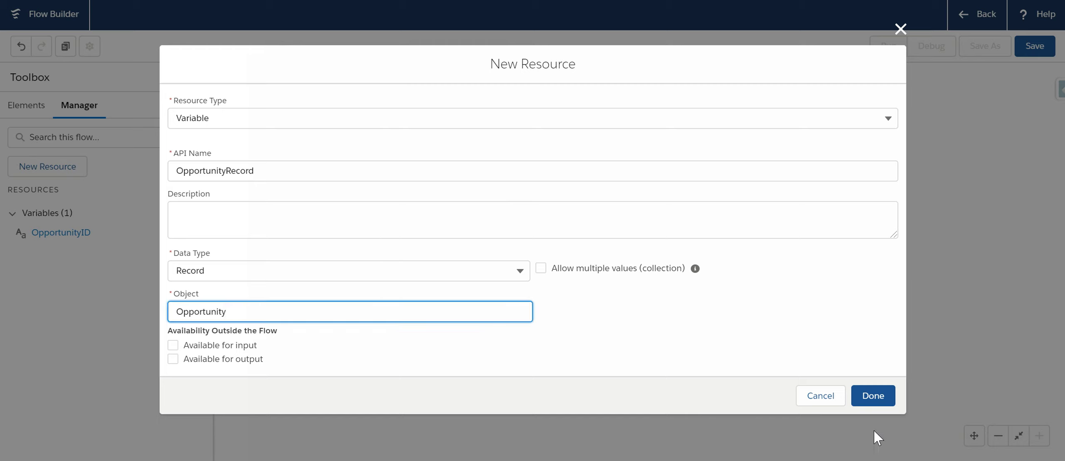
pyautogui.click(876, 398)
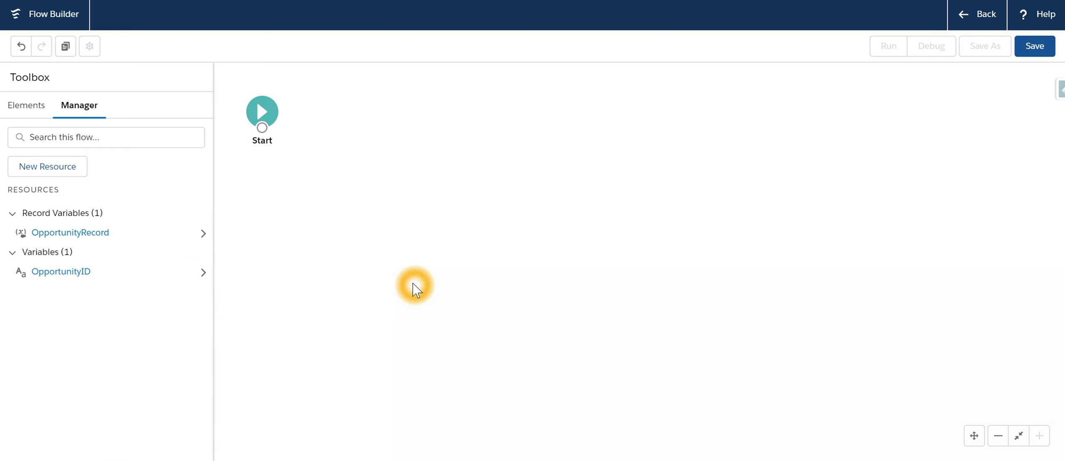
# Step: Drag a Get Records element from the Elements list onto the canvas
pyautogui.click(31, 109)
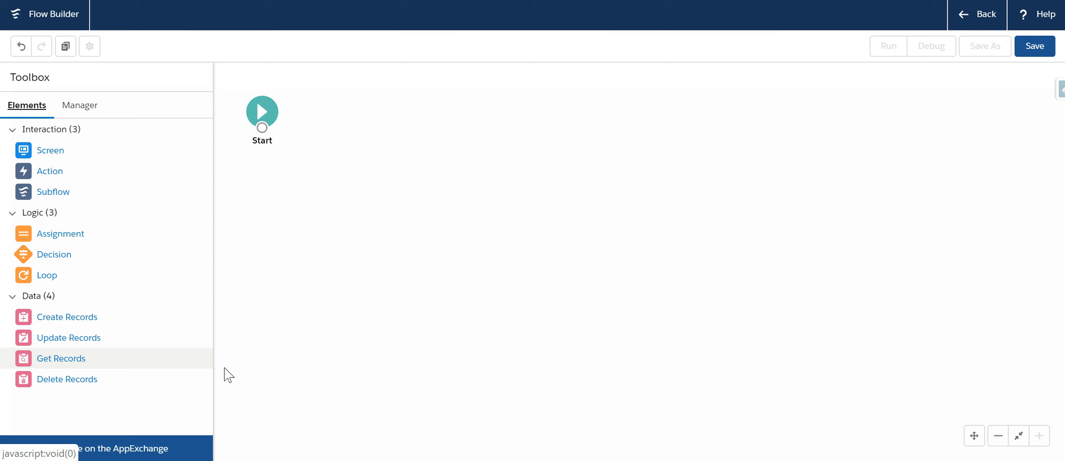
pyautogui.click(265, 377)
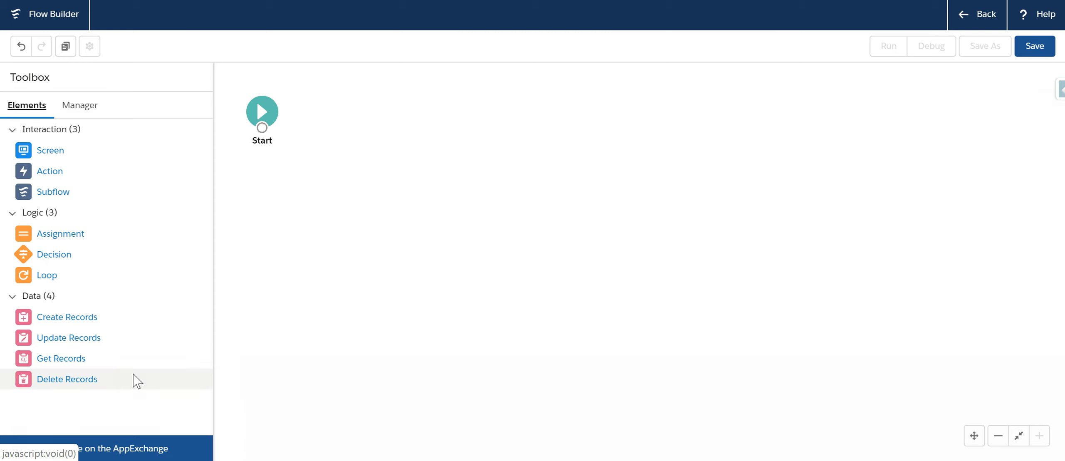
pyautogui.moveTo(65, 365); pyautogui.dragTo(342, 162)
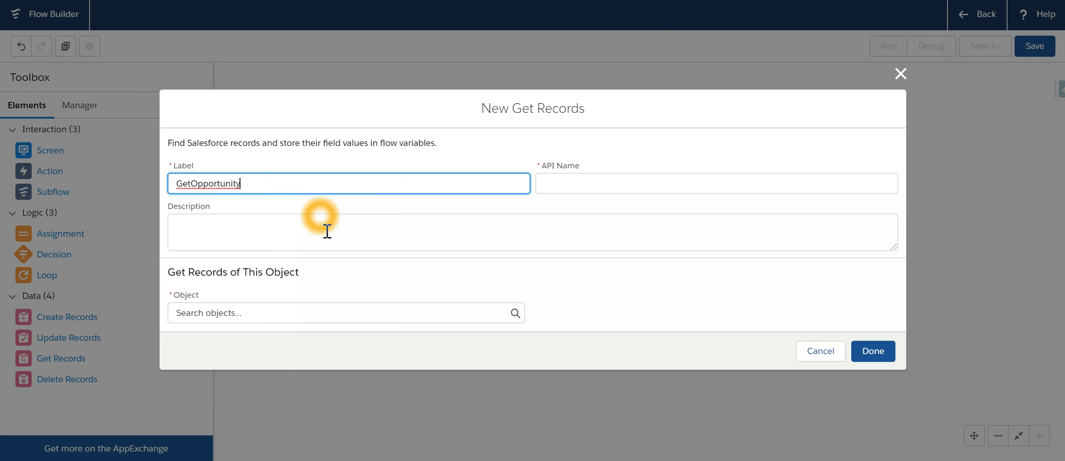
# Step: Label the Get Records element GetOpportunity and set its object to Opportunity
pyautogui.click(328, 231)
pyautogui.click(386, 315)
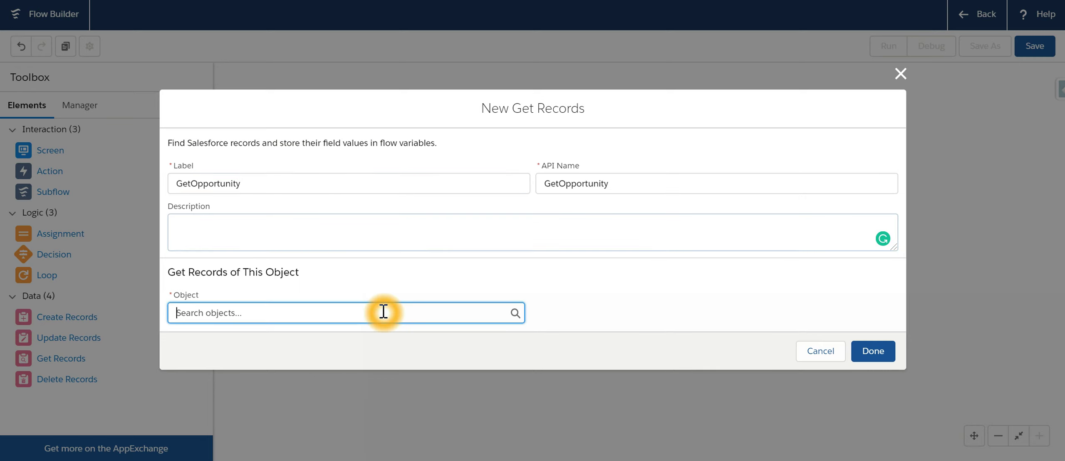
pyautogui.write('opp')
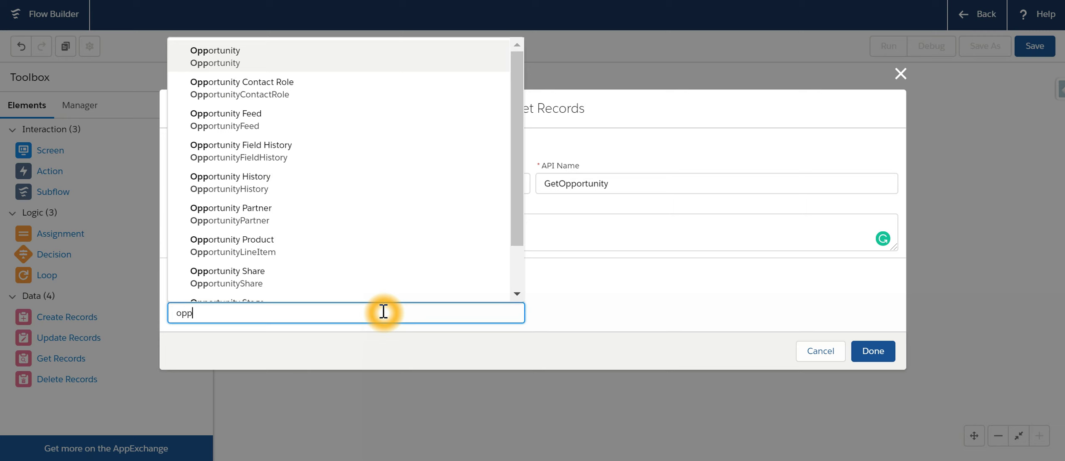
pyautogui.click(275, 58)
pyautogui.scroll(-2, 524, 233)
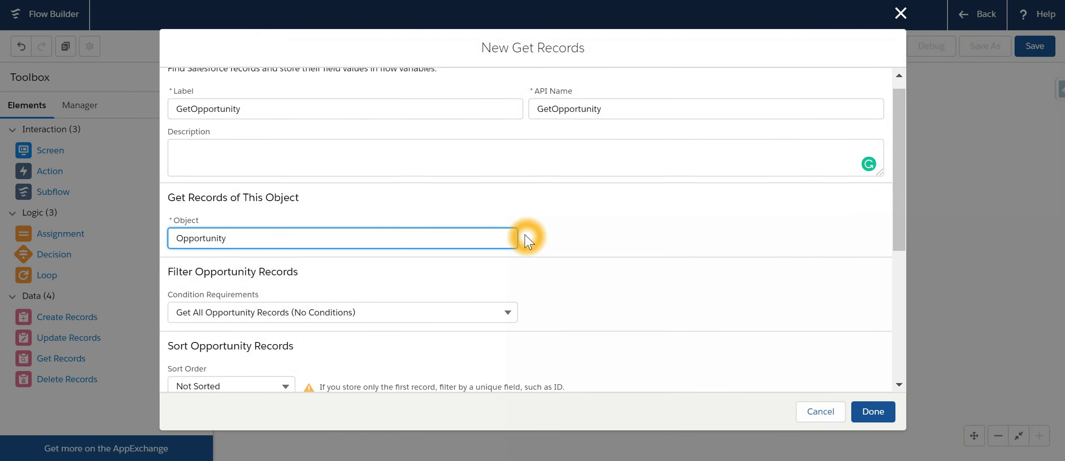
# Step: Filter with Conditions are Met: Id Equals {!OpportunityID}
pyautogui.click(393, 245)
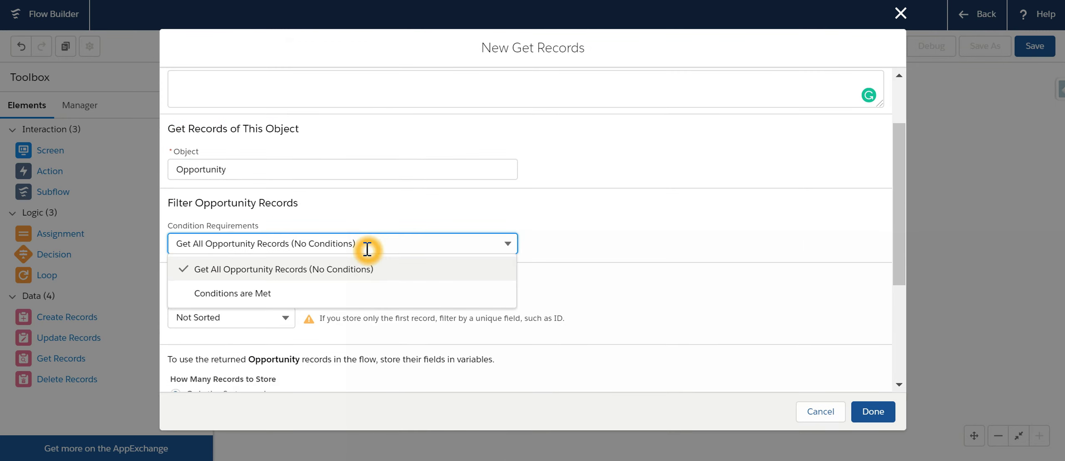
pyautogui.click(270, 296)
pyautogui.click(271, 295)
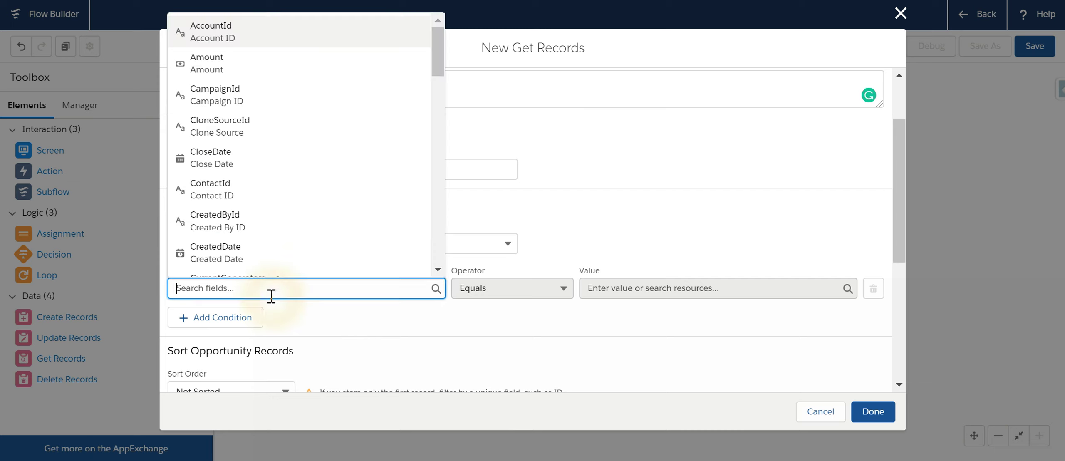
pyautogui.write('id')
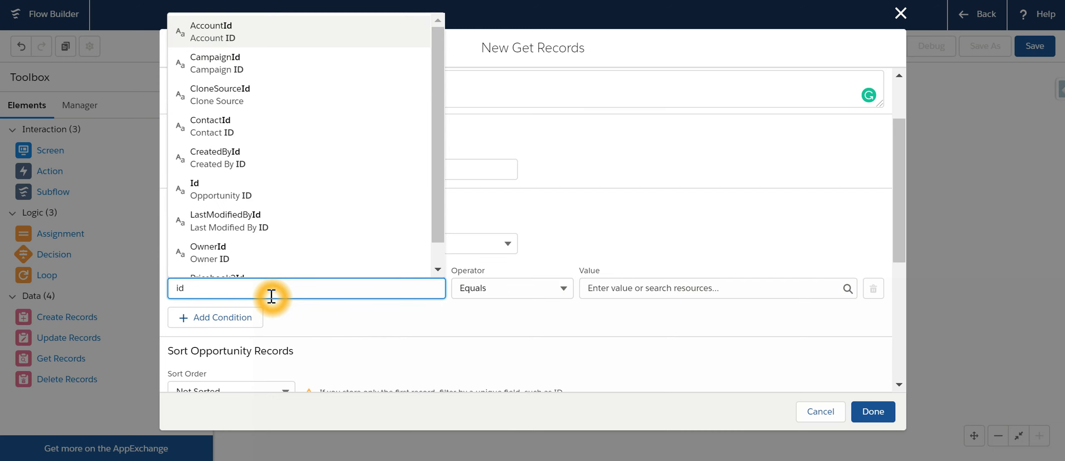
pyautogui.click(244, 189)
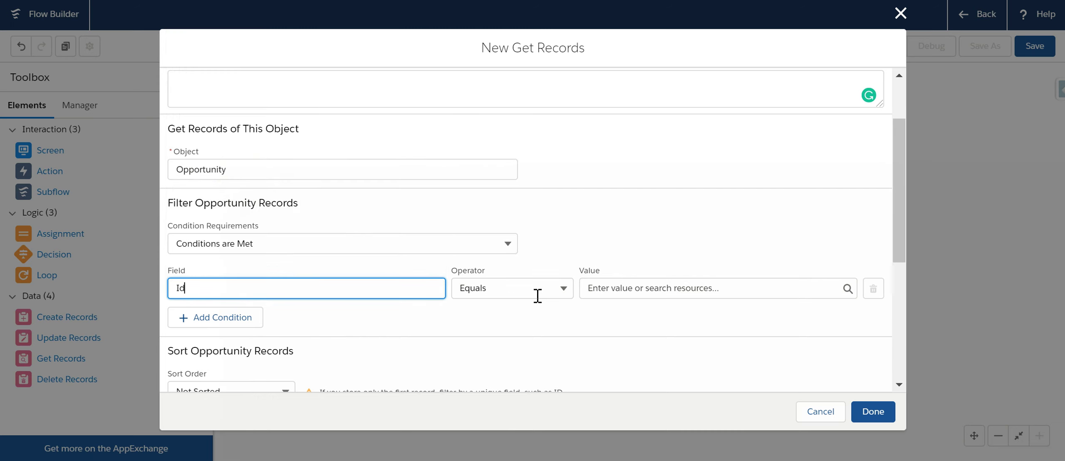
pyautogui.click(641, 289)
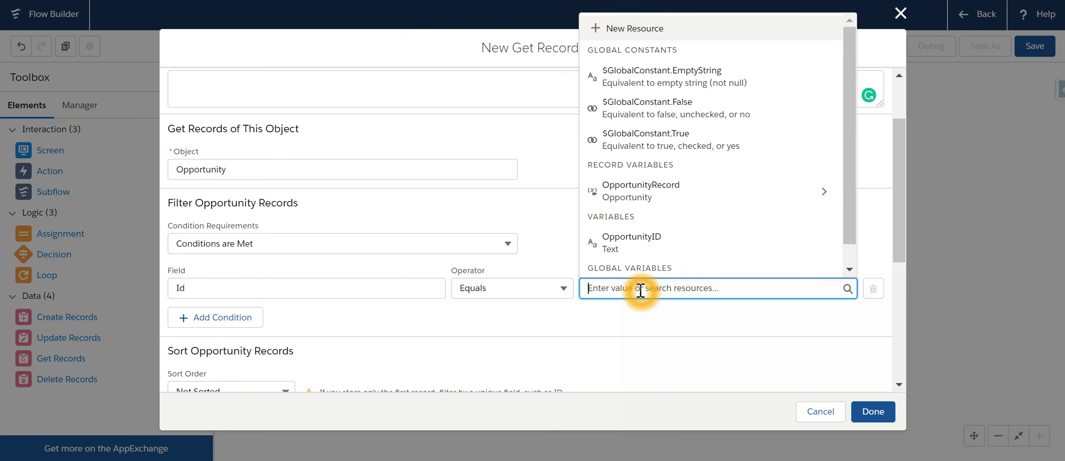
pyautogui.moveTo(850, 161); pyautogui.dragTo(852, 210)
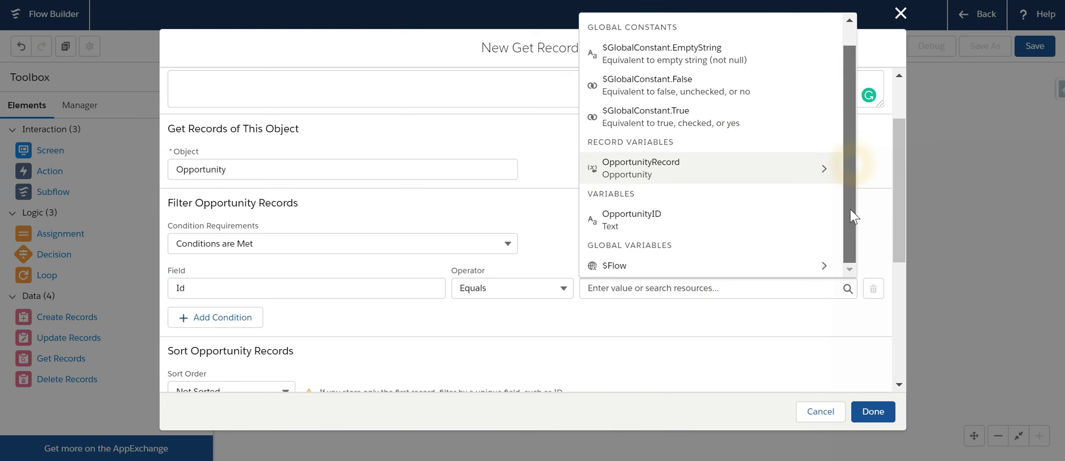
pyautogui.click(687, 225)
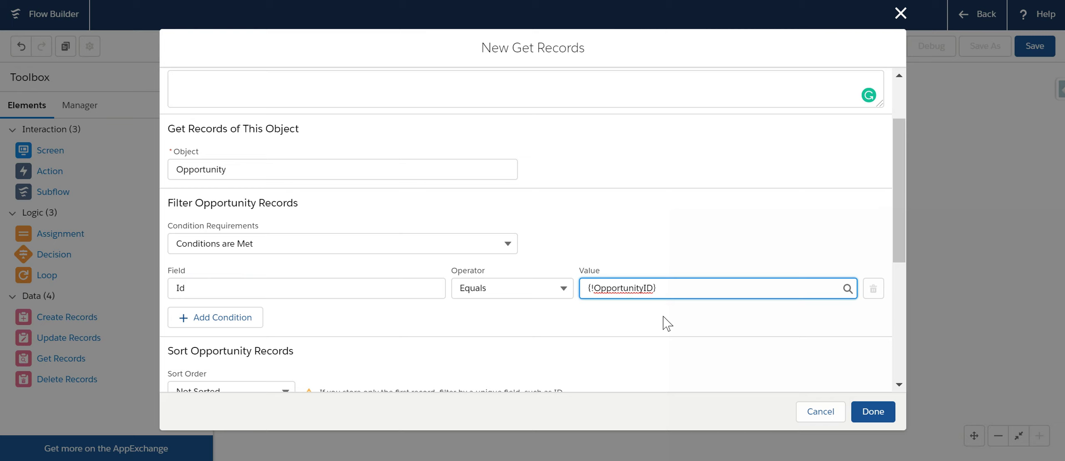
# Step: Try storing the Opportunity Id field in separate variables
pyautogui.click(653, 294)
pyautogui.scroll(-6, 645, 296)
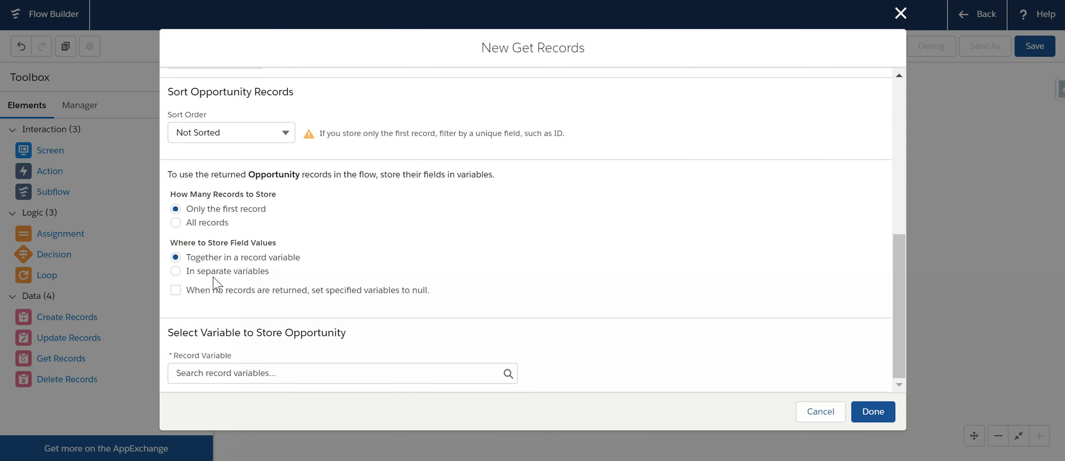
pyautogui.click(177, 276)
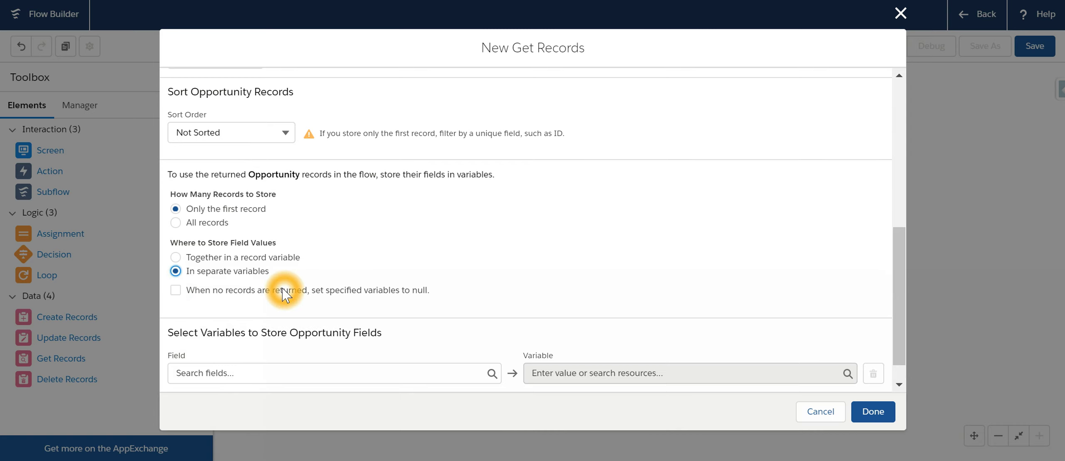
pyautogui.scroll(-1, 281, 274)
pyautogui.scroll(5, 283, 301)
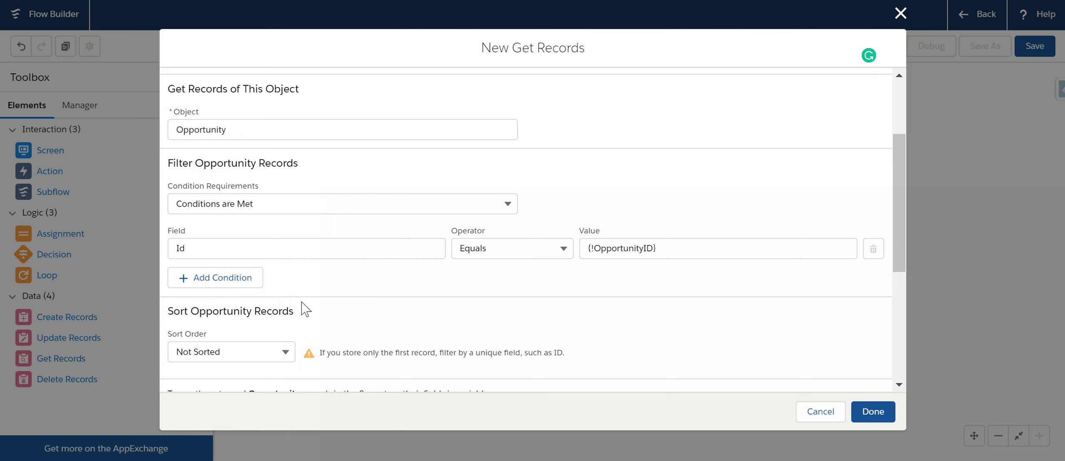
pyautogui.scroll(-3, 316, 309)
pyautogui.scroll(-4, 319, 310)
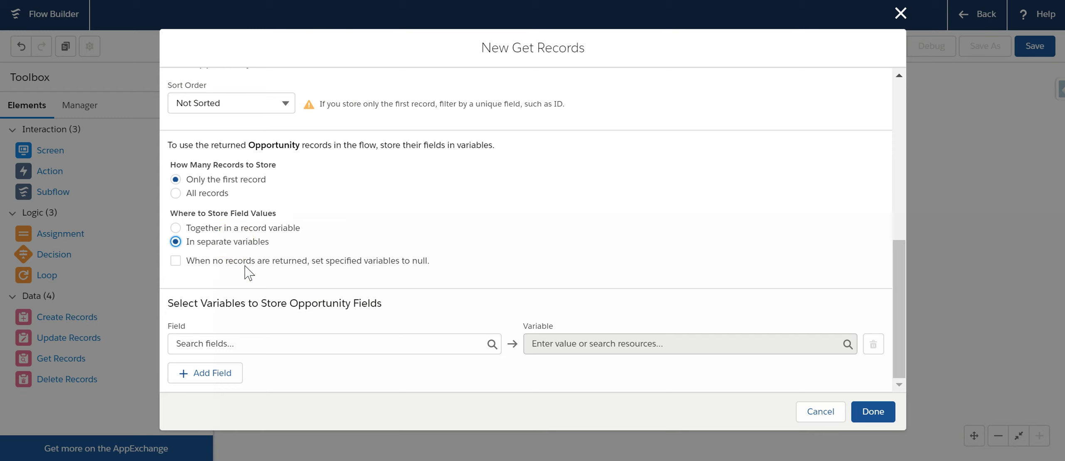
pyautogui.click(275, 342)
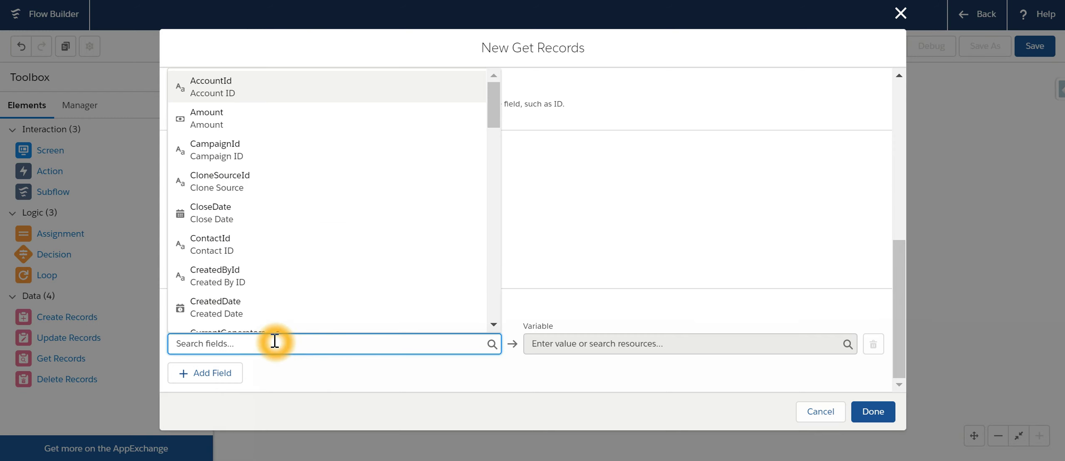
pyautogui.write('id')
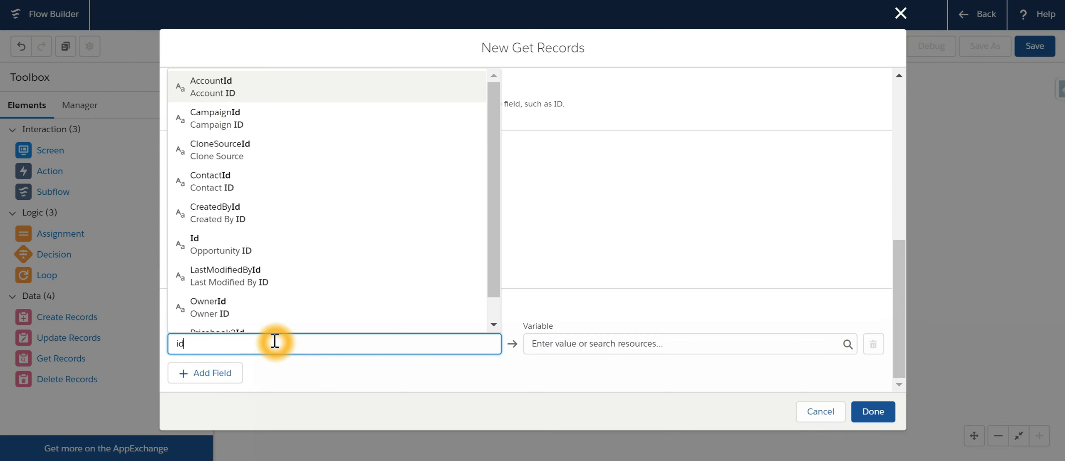
pyautogui.click(278, 248)
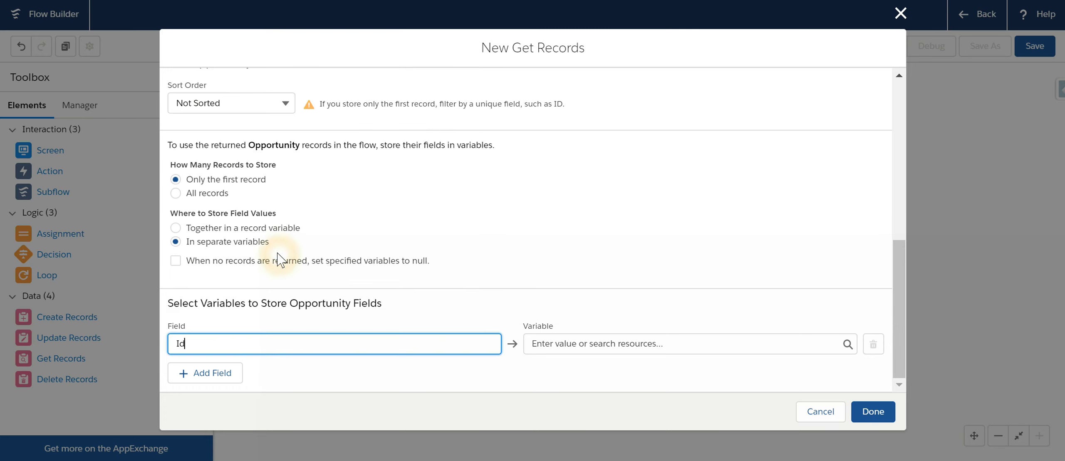
pyautogui.click(417, 292)
# Step: Store the whole record in the OpportunityRecord record variable instead and finish
pyautogui.scroll(2, 419, 290)
pyautogui.scroll(7, 419, 290)
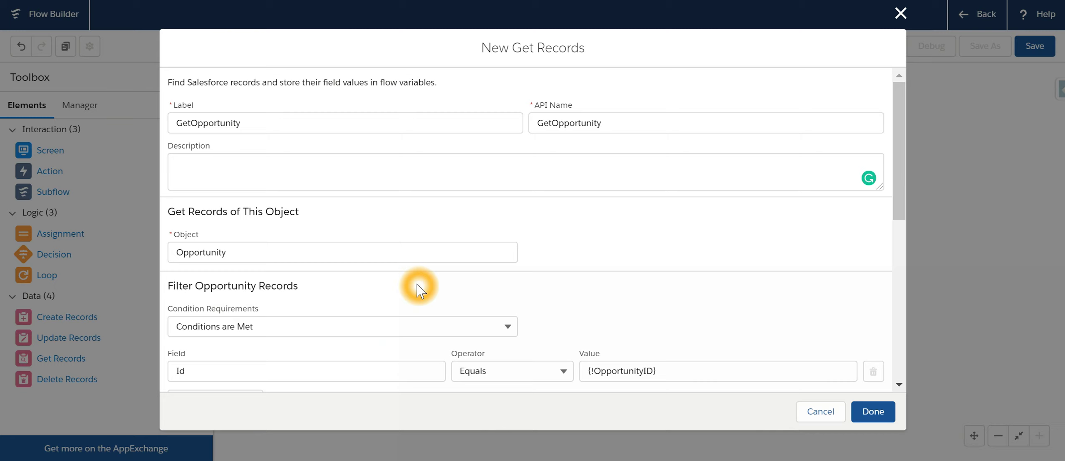
pyautogui.scroll(-4, 437, 326)
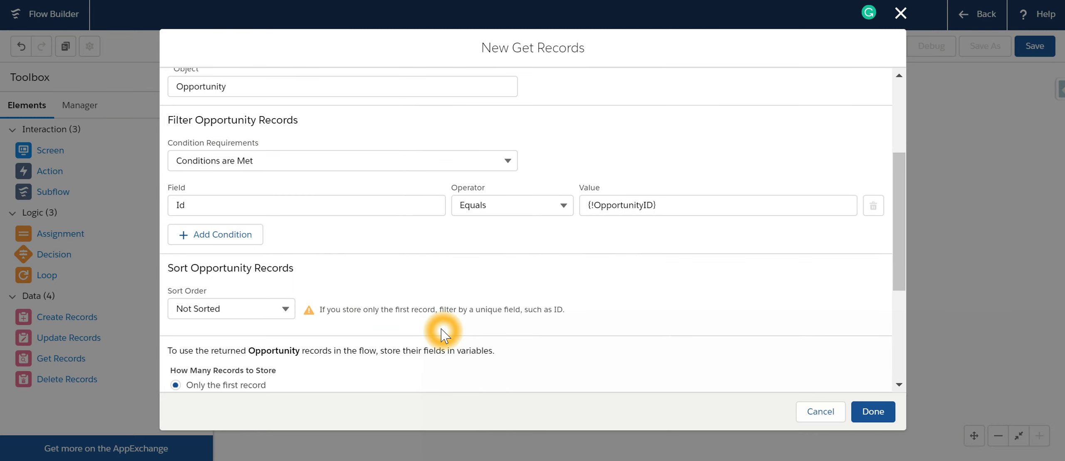
pyautogui.scroll(-5, 443, 333)
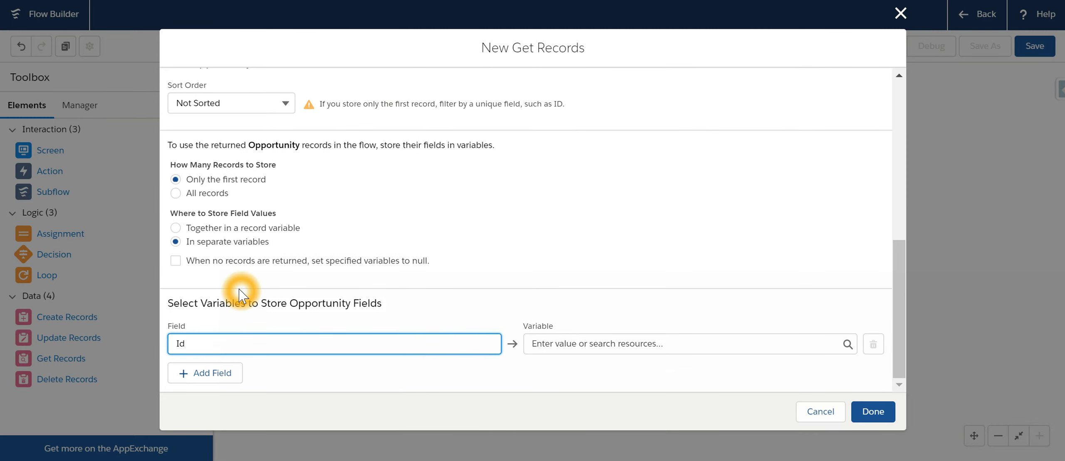
pyautogui.click(253, 228)
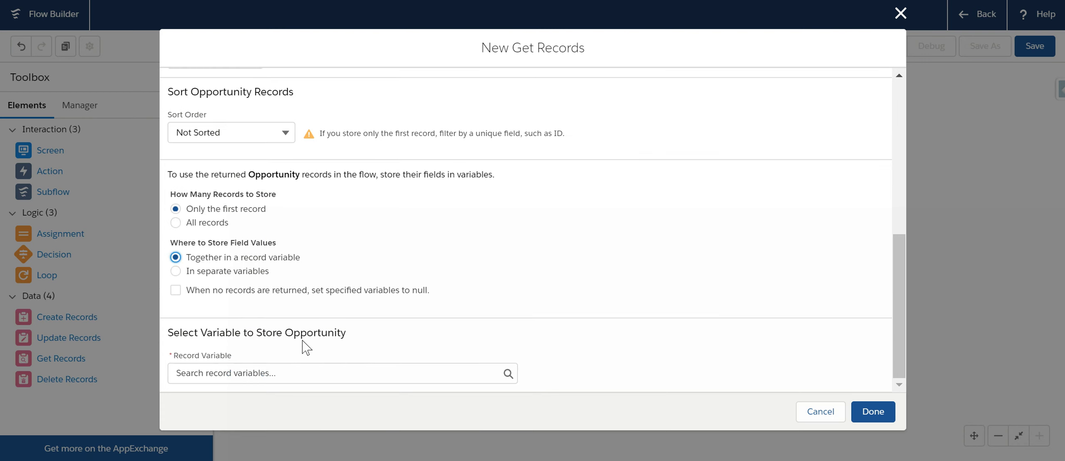
pyautogui.click(317, 372)
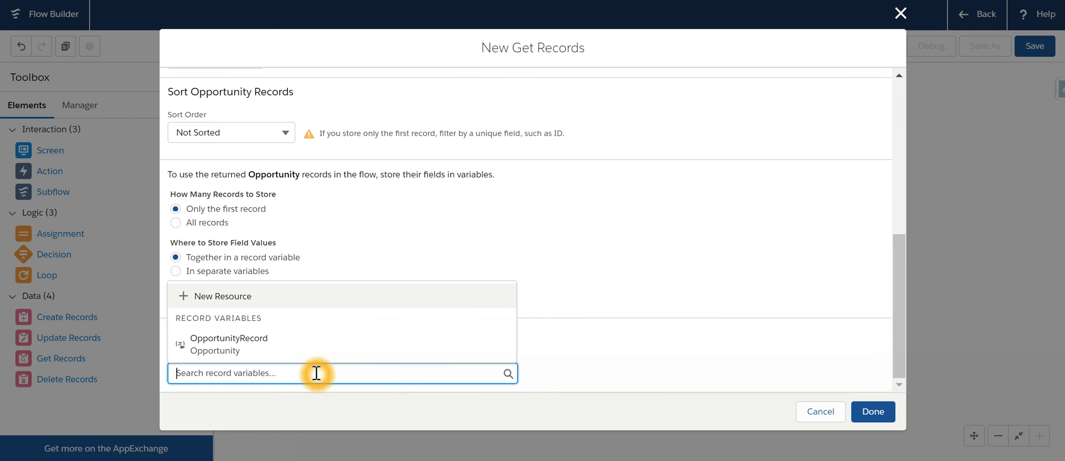
pyautogui.click(248, 345)
pyautogui.scroll(-3, 329, 333)
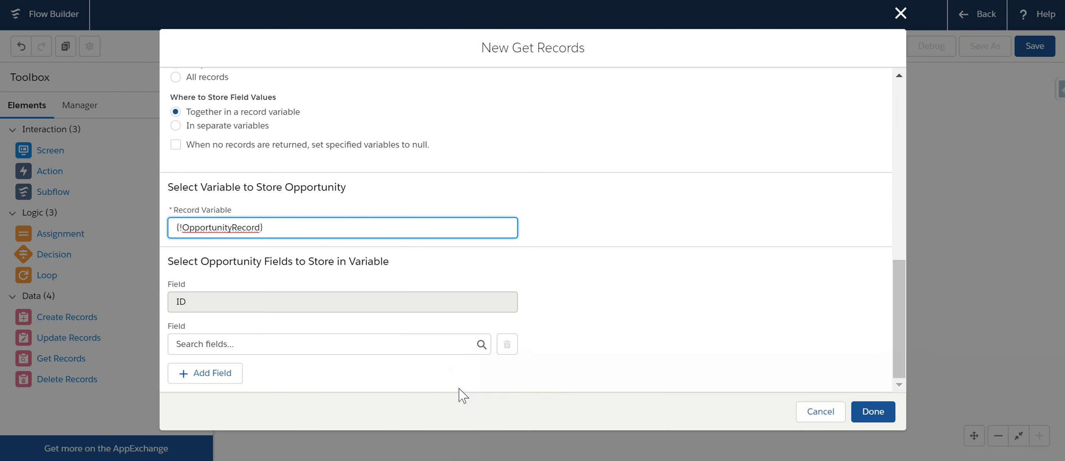
pyautogui.click(869, 413)
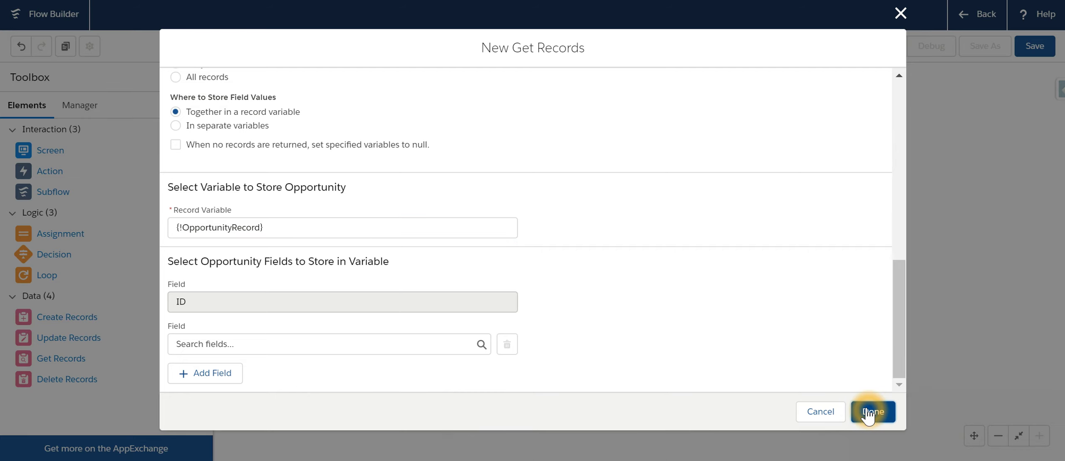
# Step: Close the Get Records setup and review OpportunityID and OpportunityRecord among the resources
pyautogui.click(864, 410)
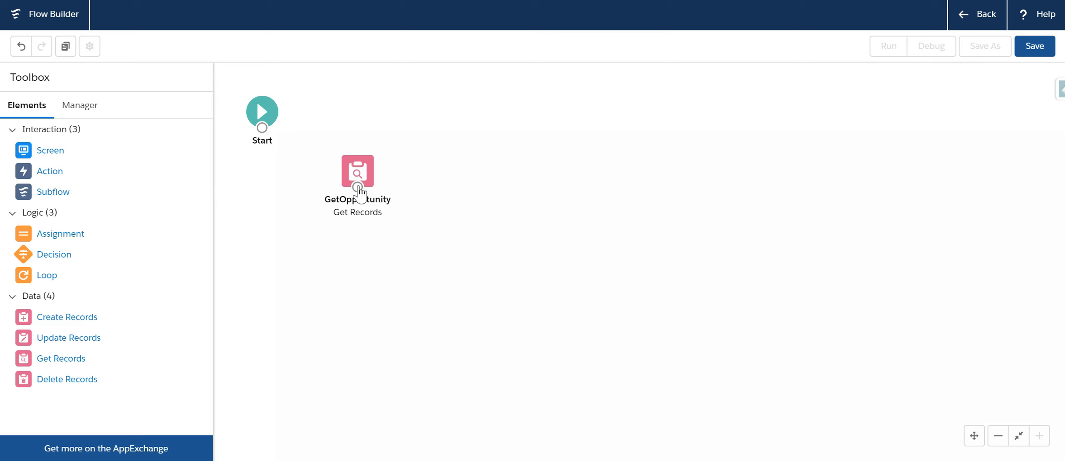
pyautogui.click(82, 105)
pyautogui.click(80, 292)
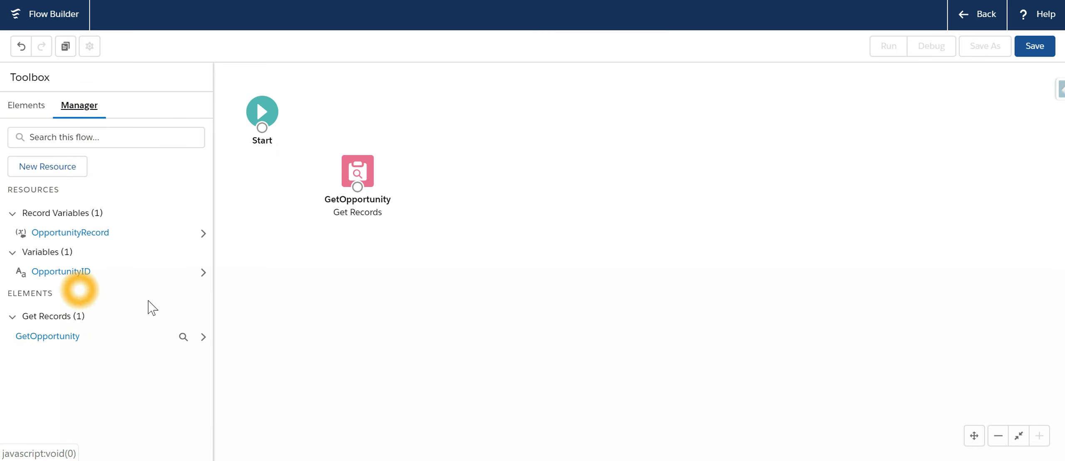
pyautogui.click(50, 275)
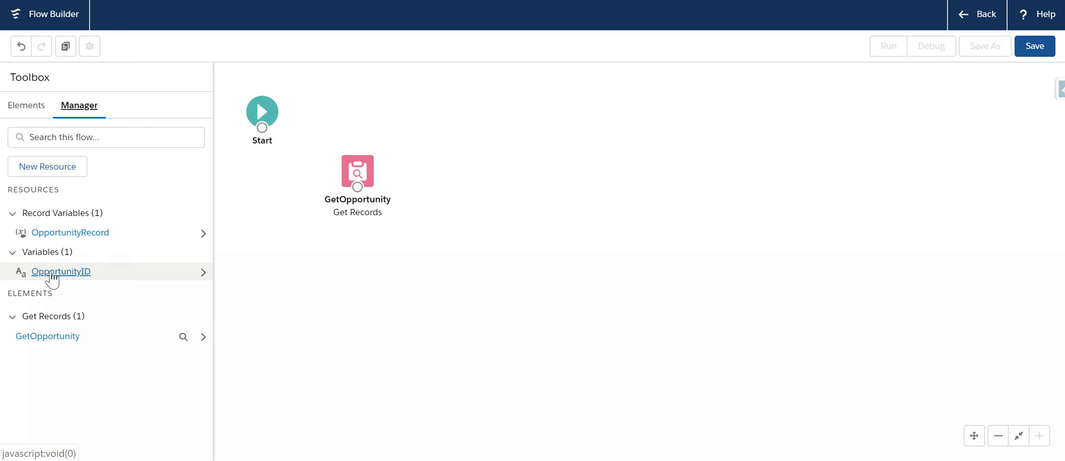
pyautogui.click(60, 274)
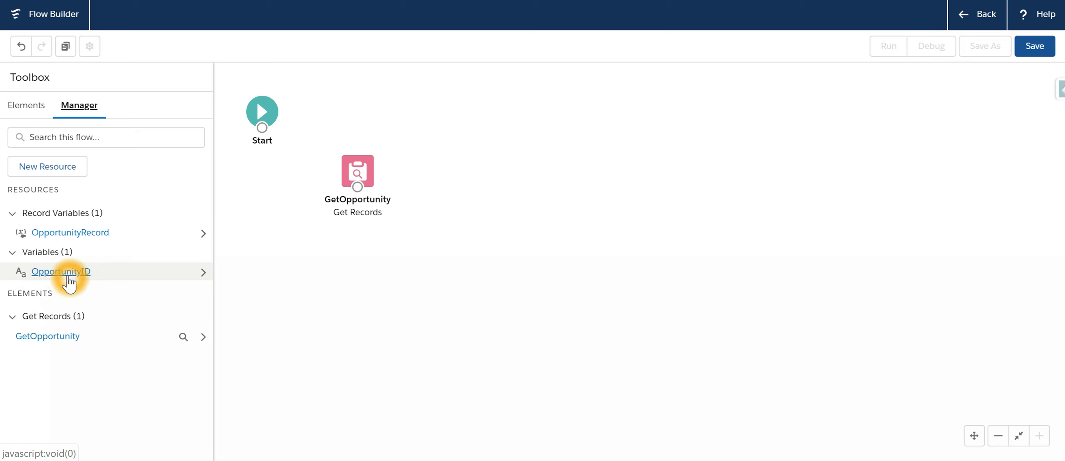
pyautogui.click(101, 276)
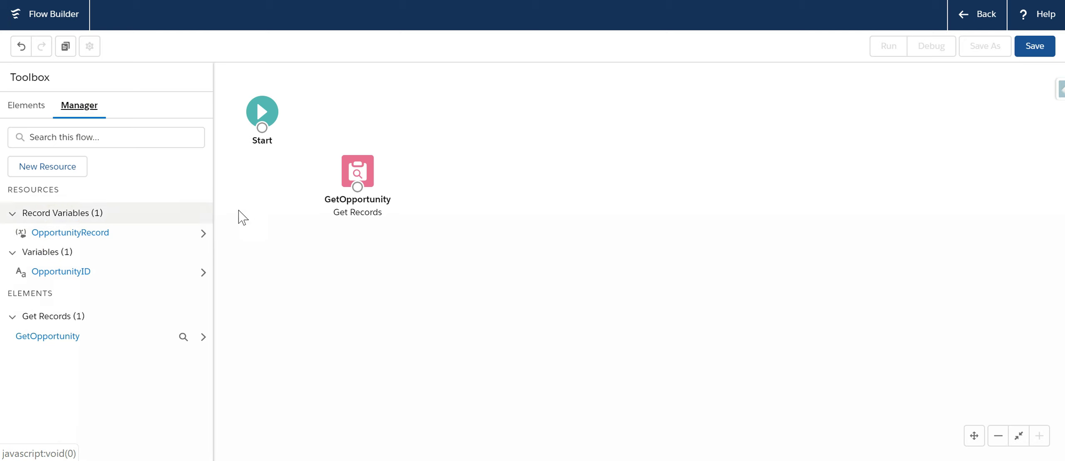
pyautogui.click(355, 173)
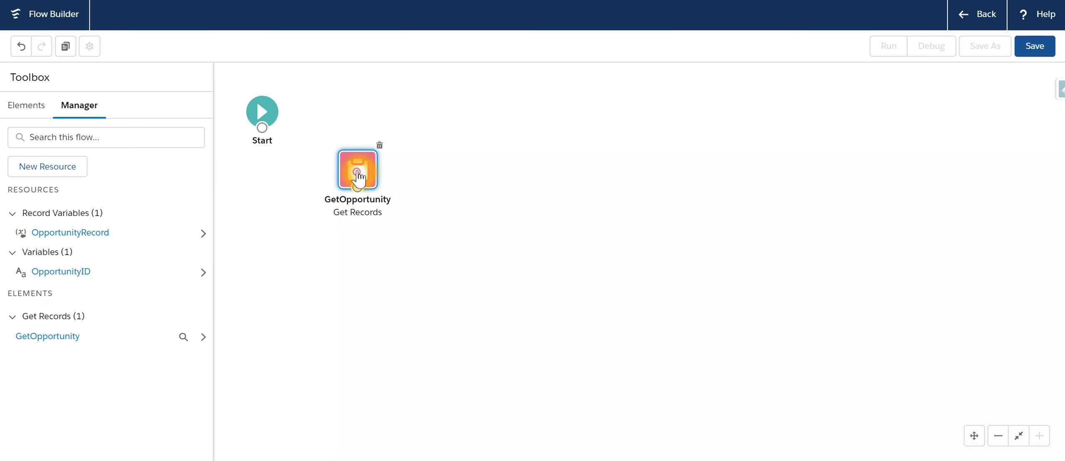
# Step: Recheck GetOpportunity's Id filter and OpportunityRecord storage, closing it unchanged
pyautogui.doubleClick(357, 172)
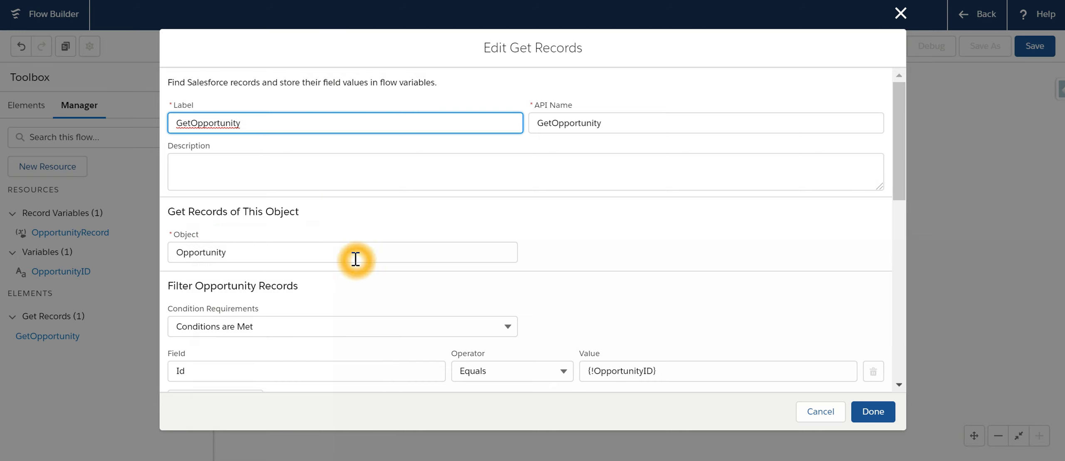
pyautogui.scroll(-4, 375, 271)
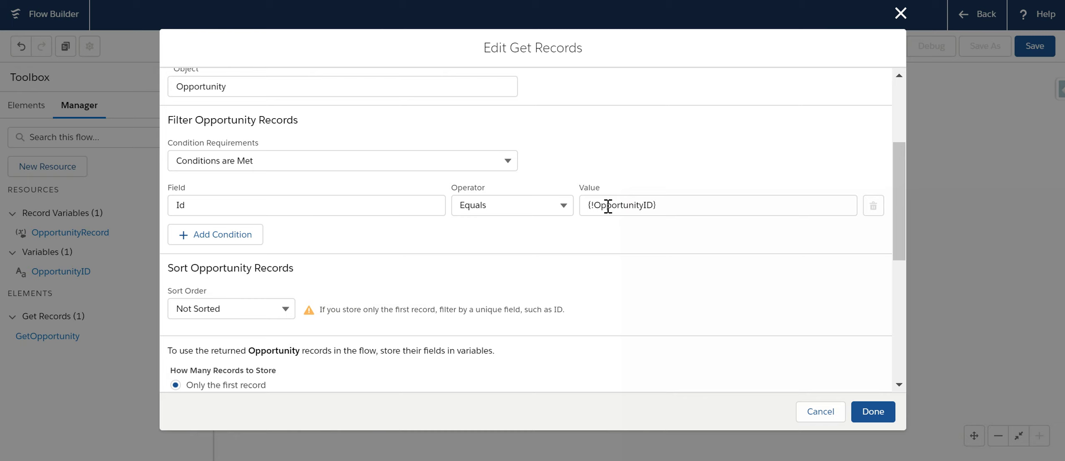
pyautogui.click(623, 201)
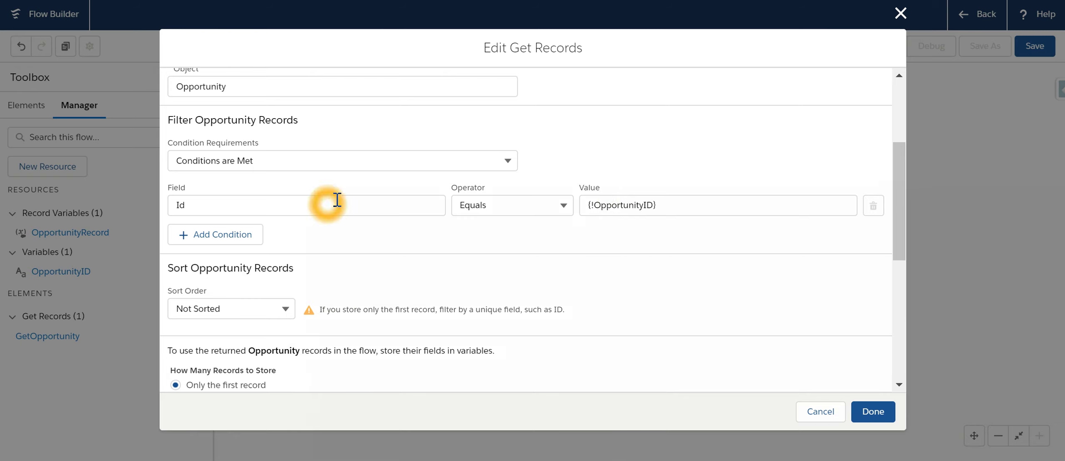
pyautogui.scroll(-4, 330, 200)
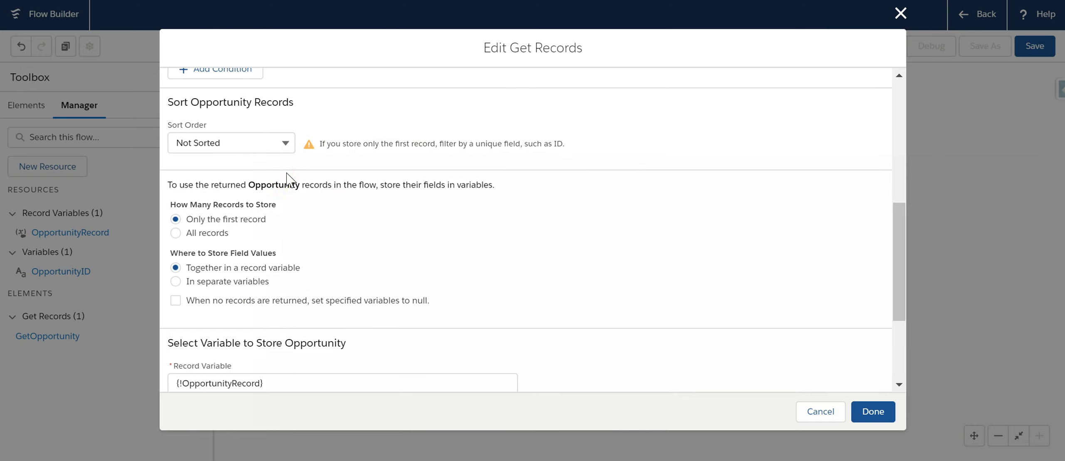
pyautogui.scroll(-4, 352, 205)
pyautogui.click(373, 190)
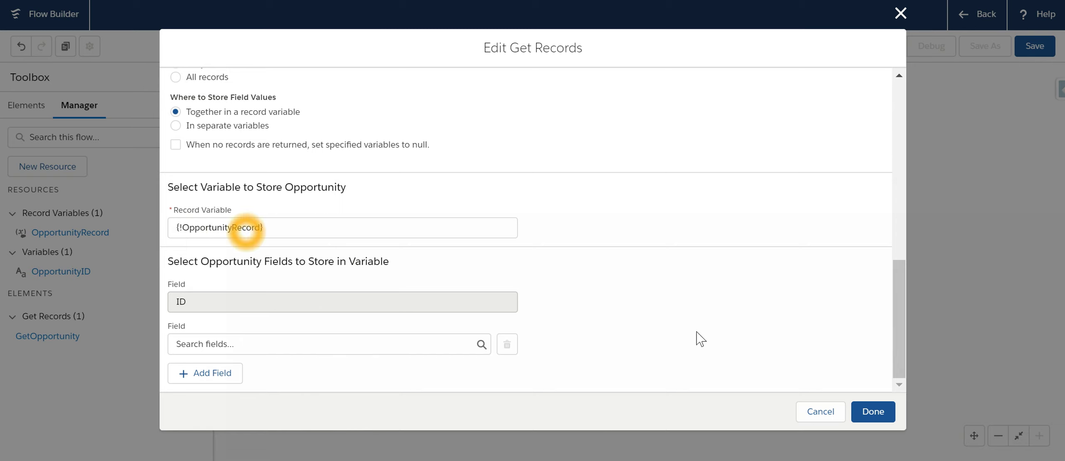
pyautogui.click(870, 412)
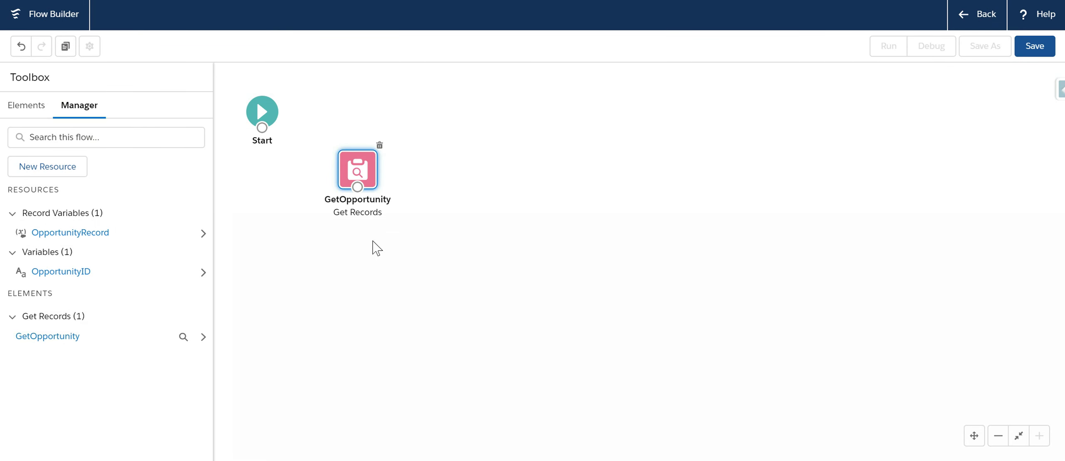
pyautogui.click(372, 205)
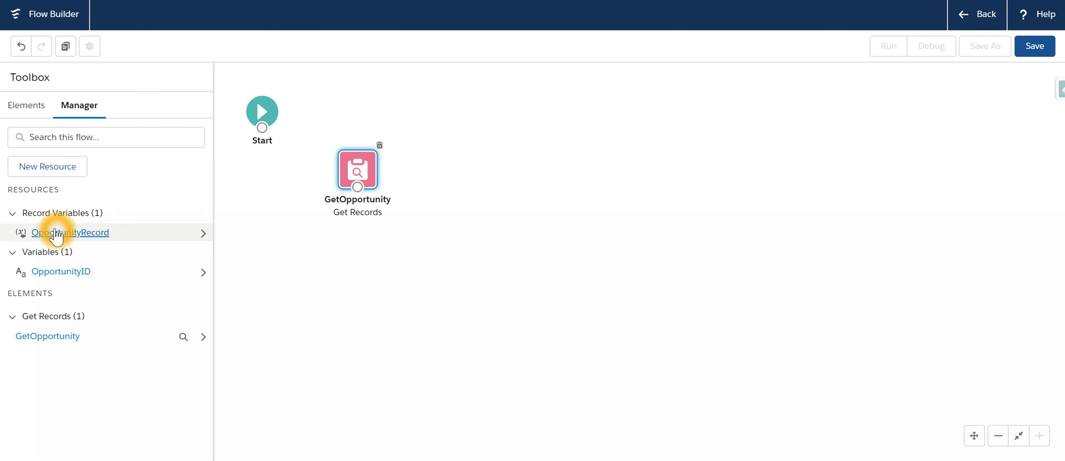
pyautogui.click(26, 105)
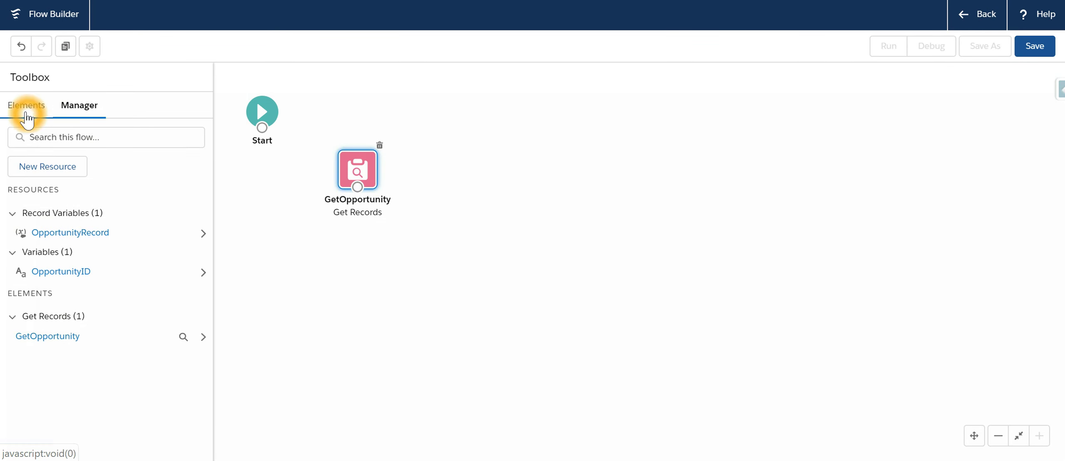
# Step: Place a new Decision element on the canvas labelled StageValue, auto-filling its API name
pyautogui.click(391, 223)
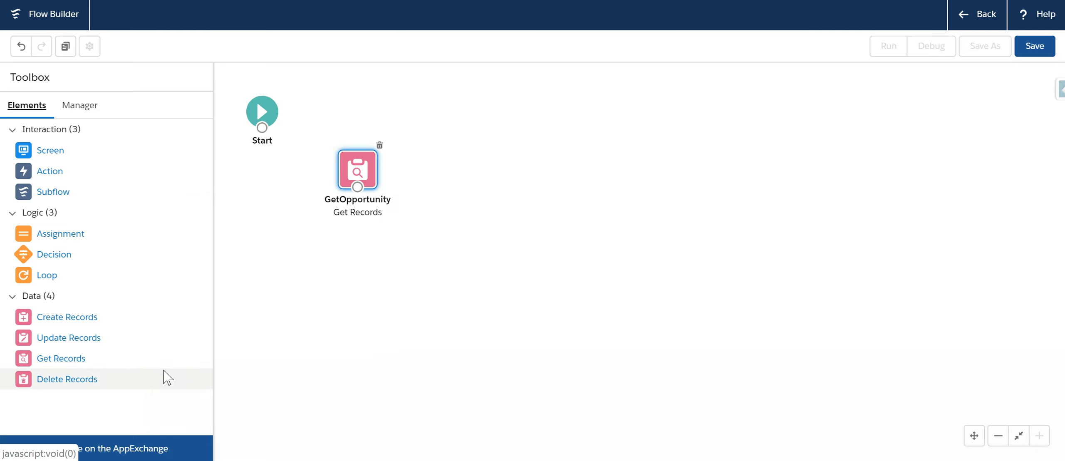
pyautogui.moveTo(52, 255); pyautogui.dragTo(494, 136)
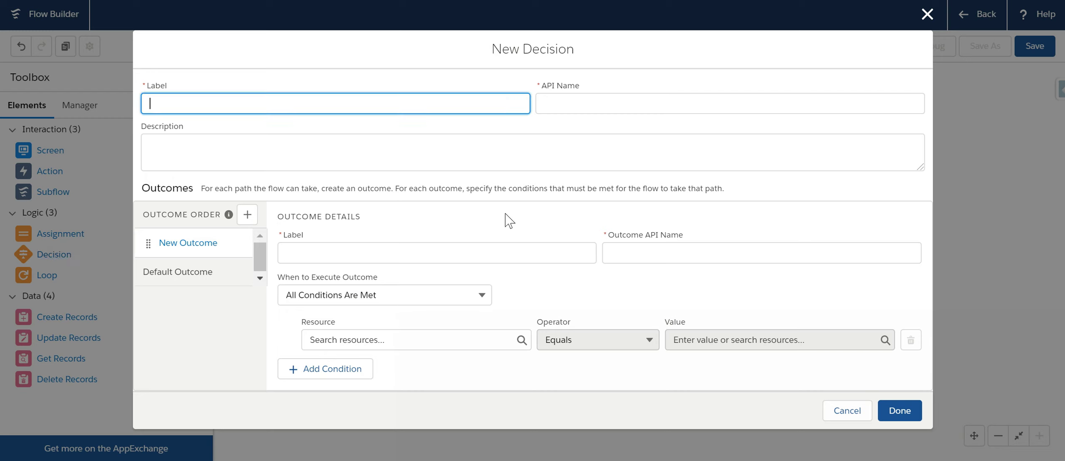
pyautogui.click(618, 289)
pyautogui.click(641, 109)
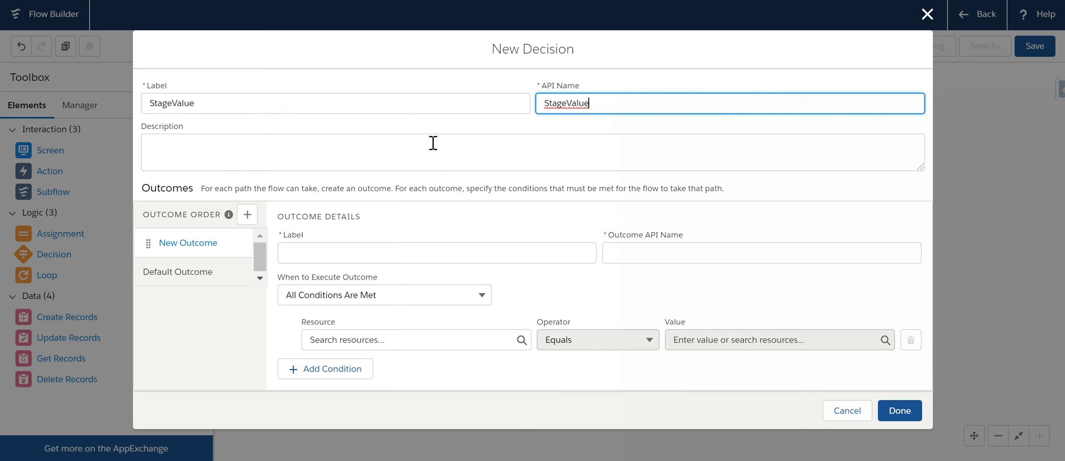
# Step: Start naming the first decision outcome, then switch to the Burlington Textiles opportunity record
pyautogui.click(381, 254)
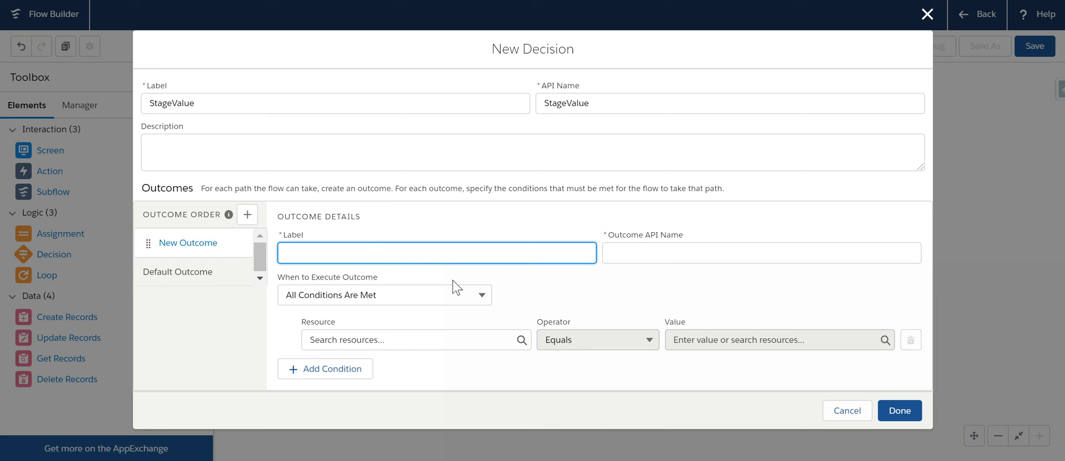
pyautogui.click(458, 263)
pyautogui.click(340, 178)
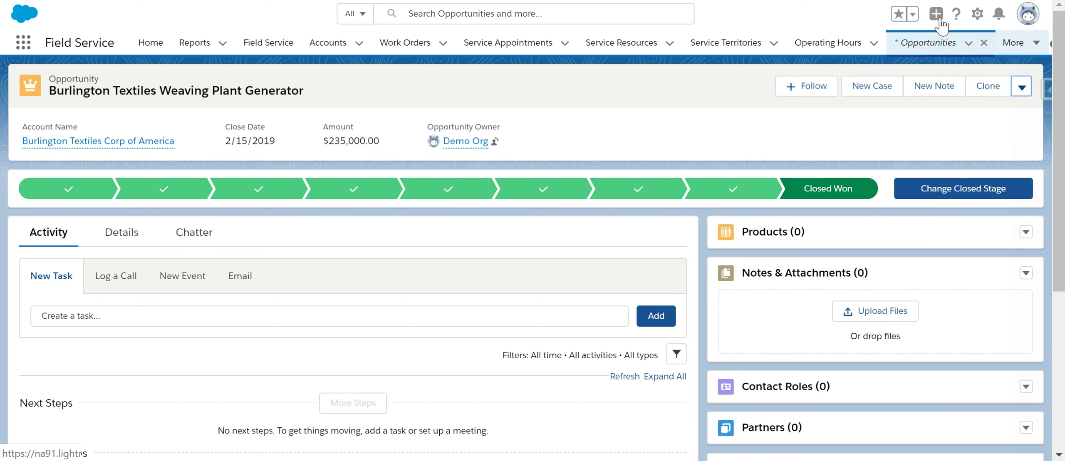
# Step: Go to Object Manager and open the Opportunity object's Fields & Relationships
pyautogui.click(978, 14)
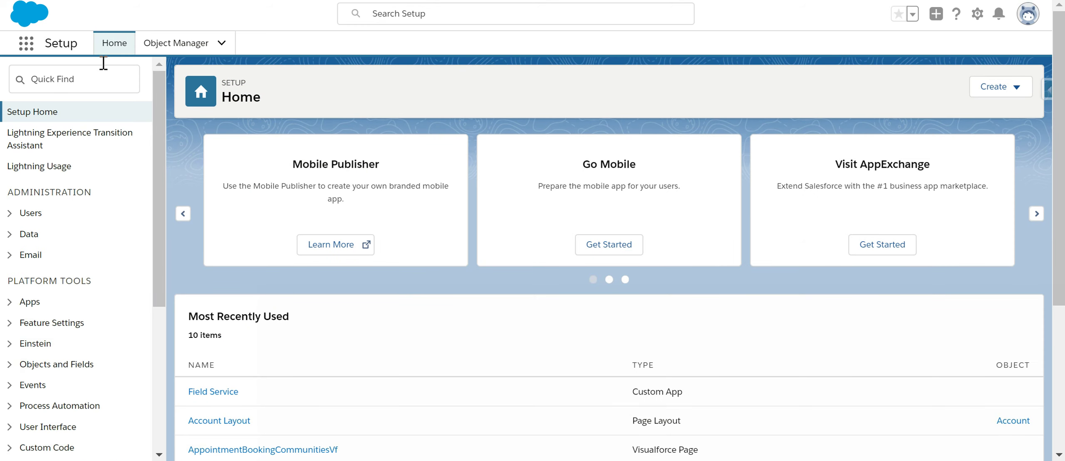
pyautogui.click(164, 40)
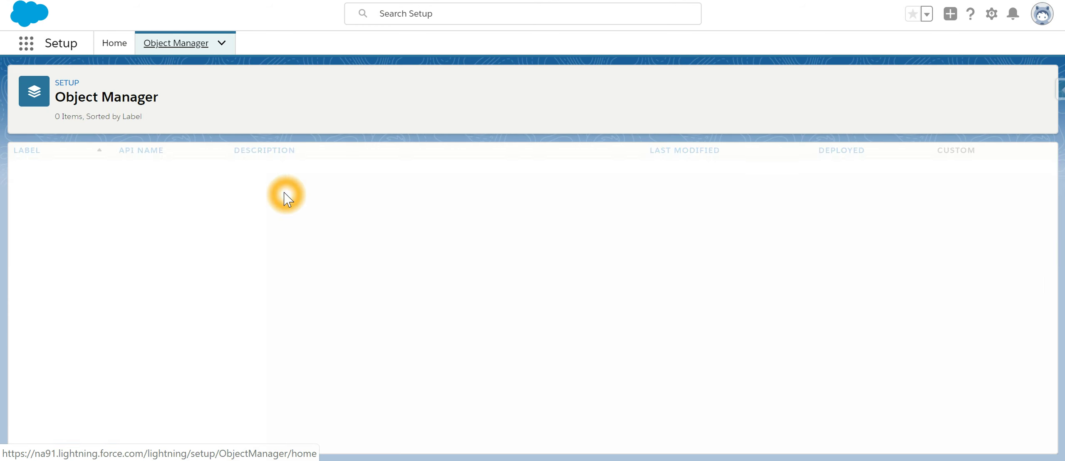
pyautogui.click(835, 86)
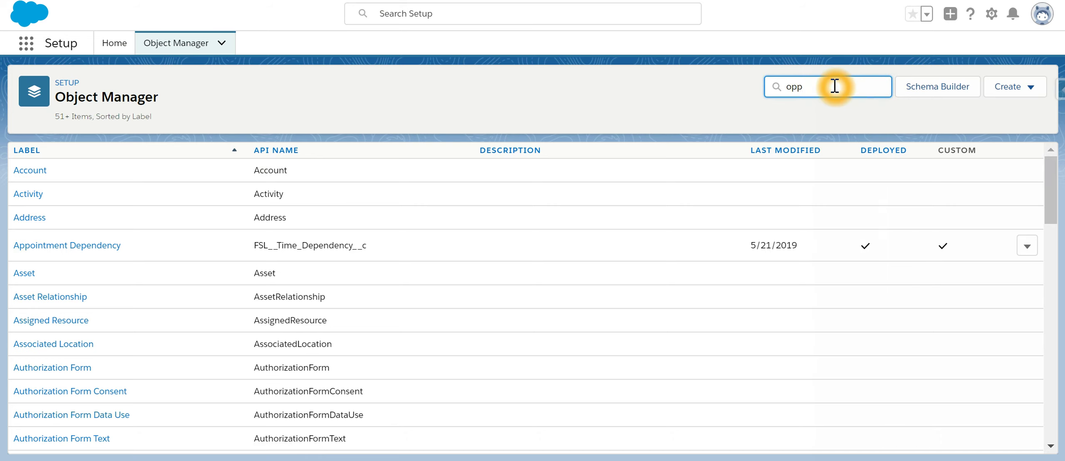
pyautogui.click(42, 170)
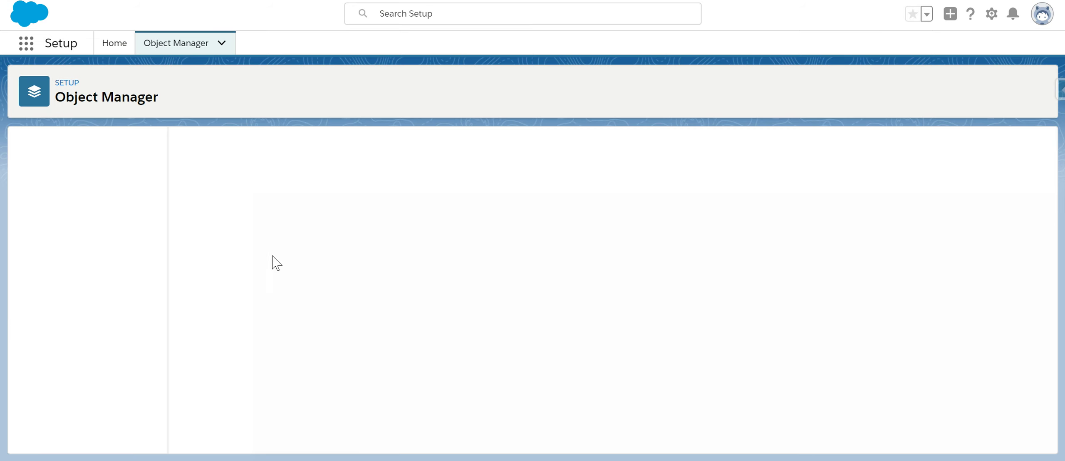
pyautogui.click(254, 262)
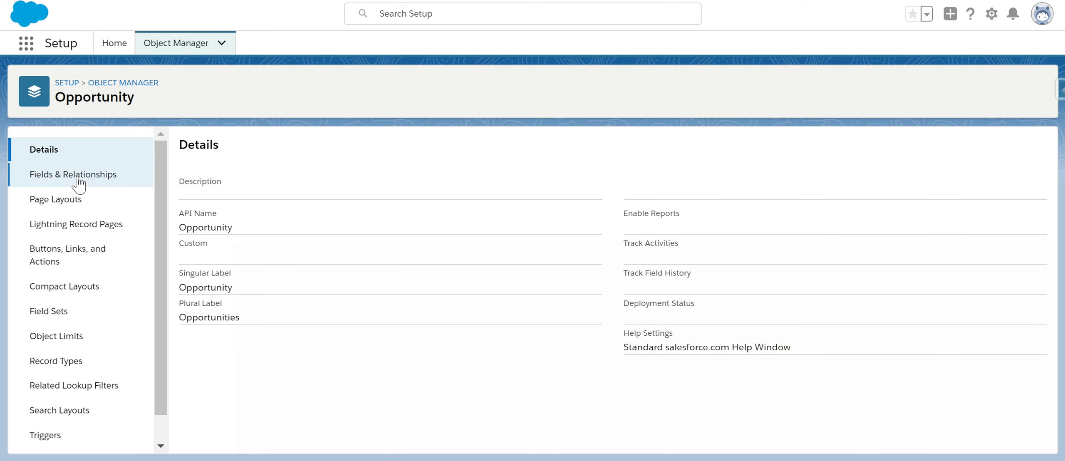
pyautogui.click(78, 178)
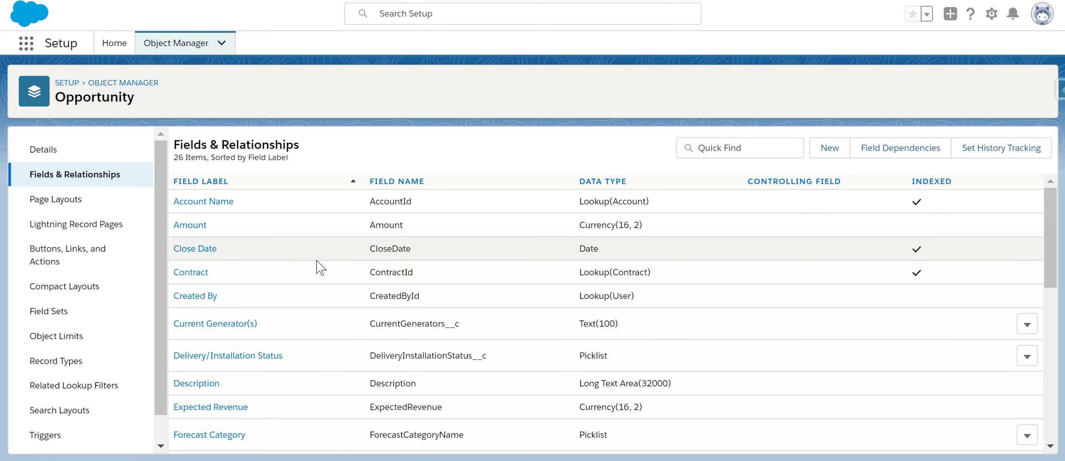
# Step: Open the Stage field and select the Prospecting picklist API name
pyautogui.click(759, 147)
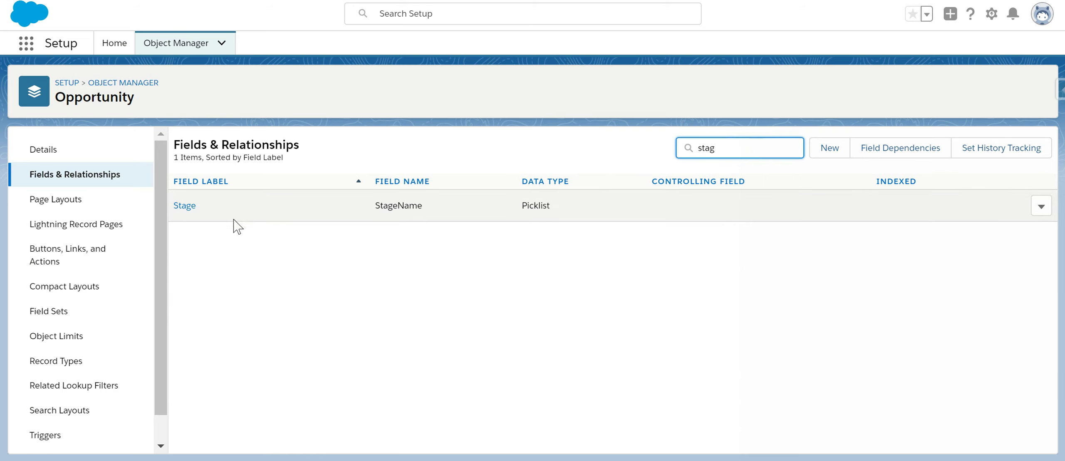
pyautogui.click(182, 207)
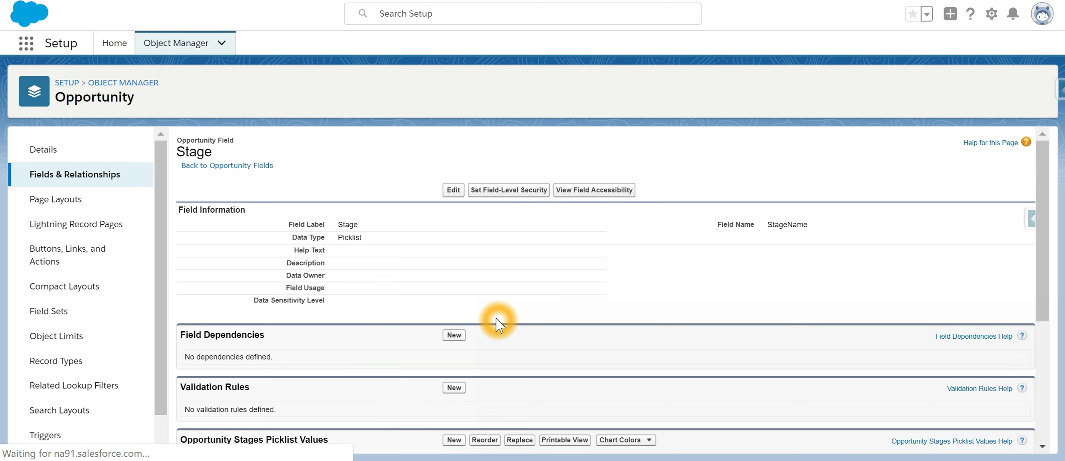
pyautogui.scroll(-5, 497, 322)
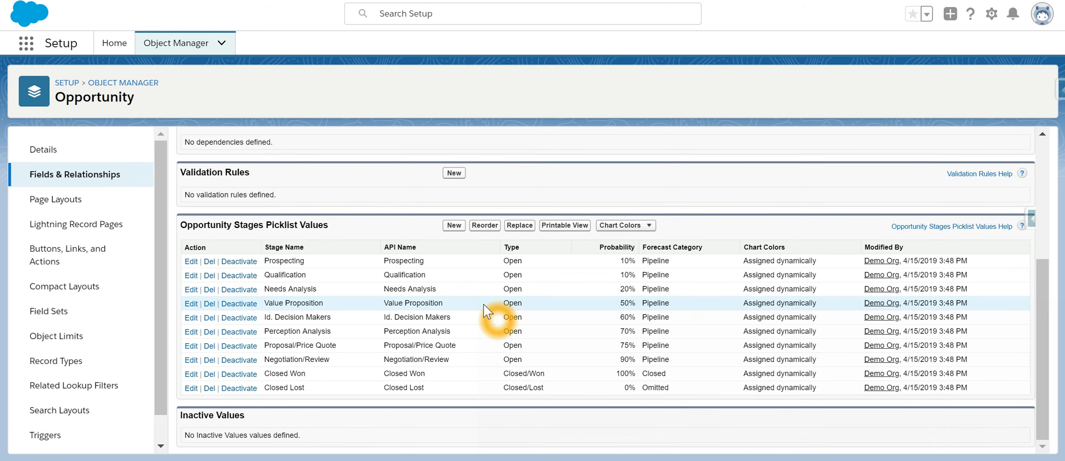
pyautogui.doubleClick(404, 261)
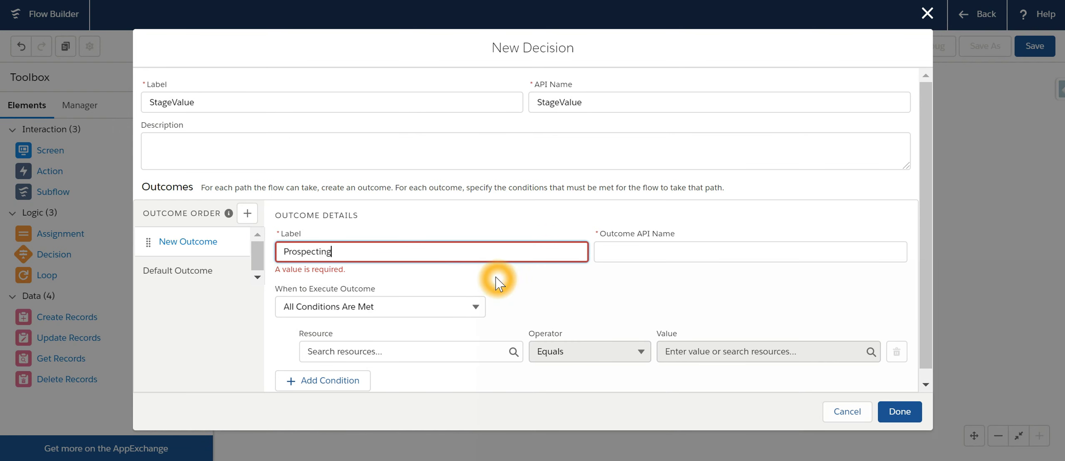
# Step: Label the outcome Prospecting and set its resource to {!OpportunityRecord.StageName}
pyautogui.click(375, 308)
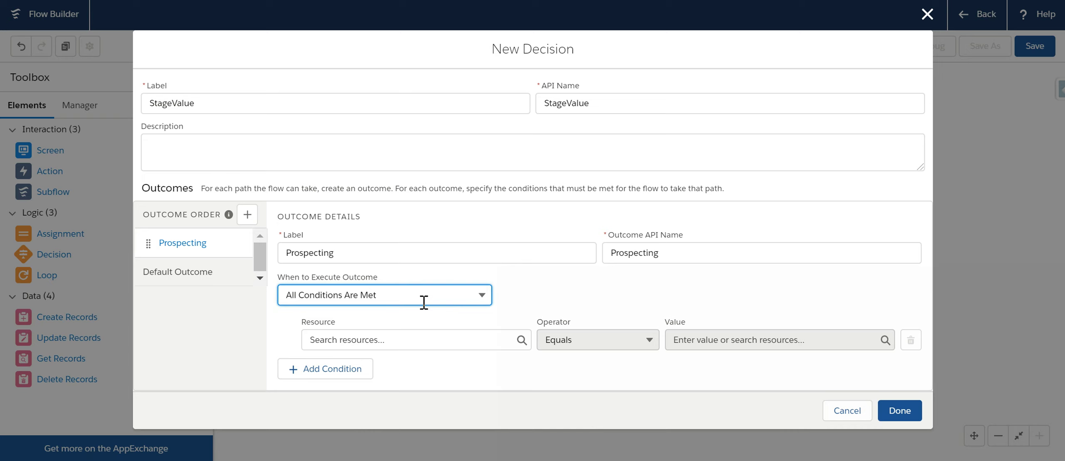
pyautogui.click(400, 340)
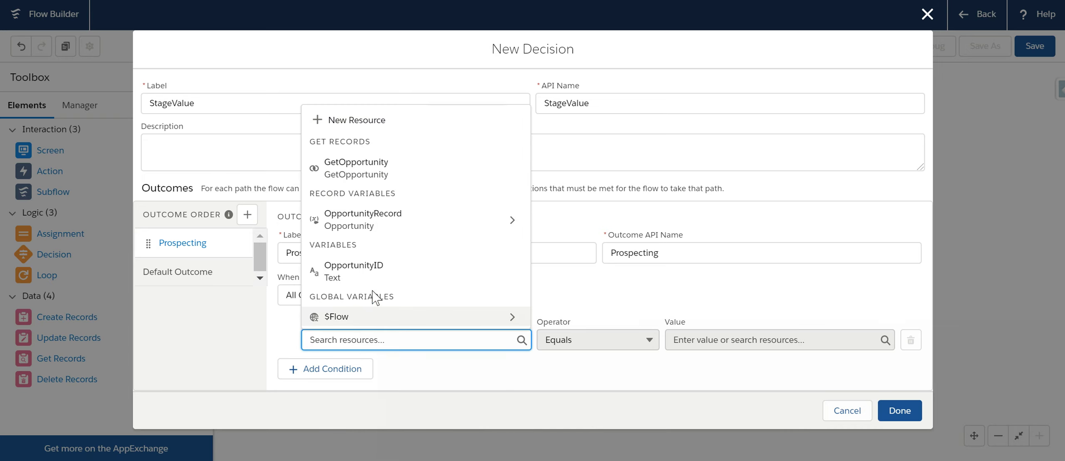
pyautogui.click(400, 244)
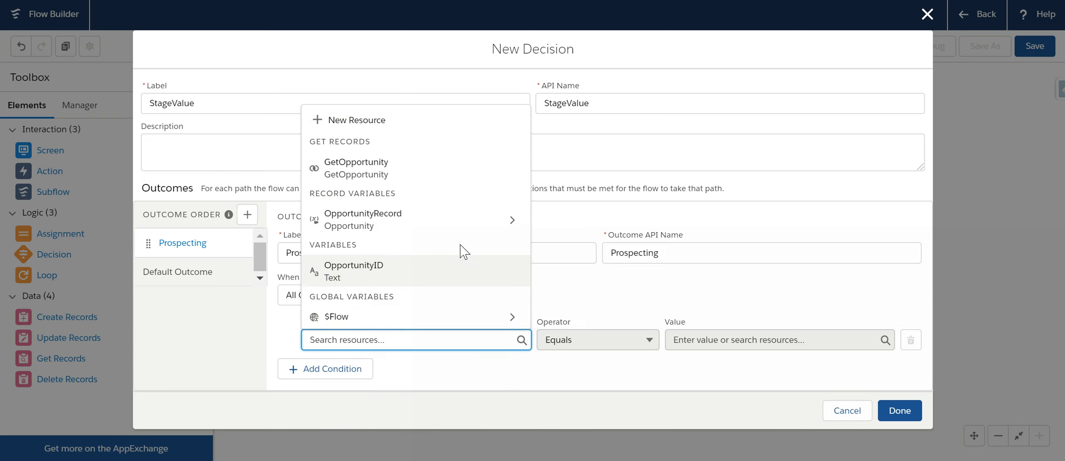
pyautogui.click(459, 242)
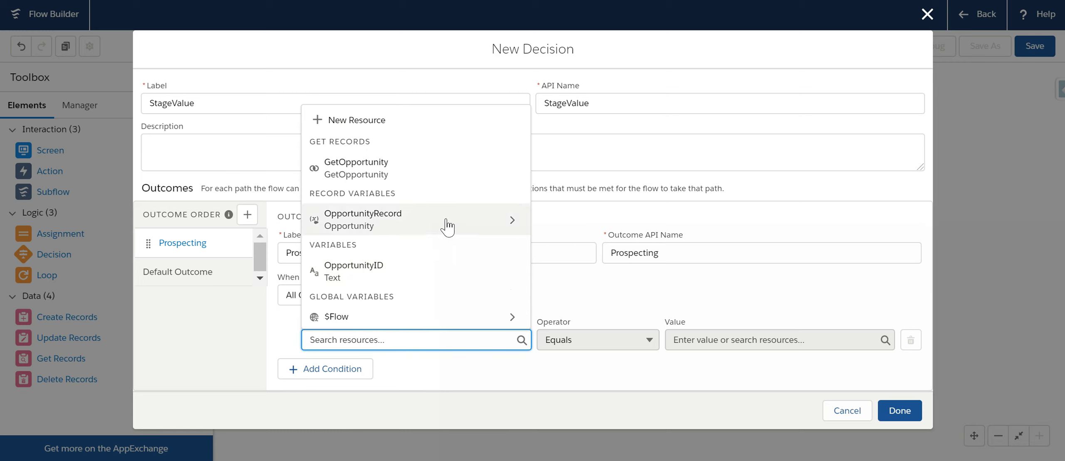
pyautogui.click(448, 225)
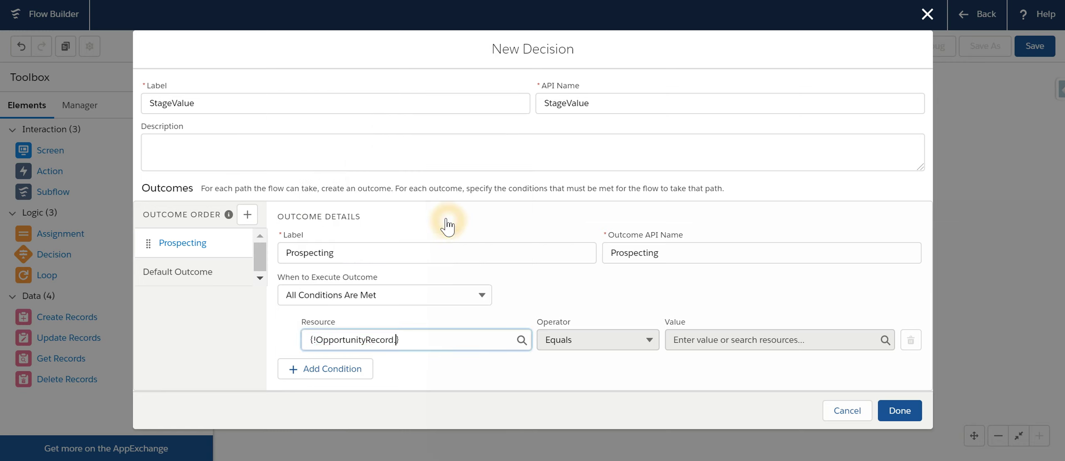
pyautogui.scroll(-6, 421, 238)
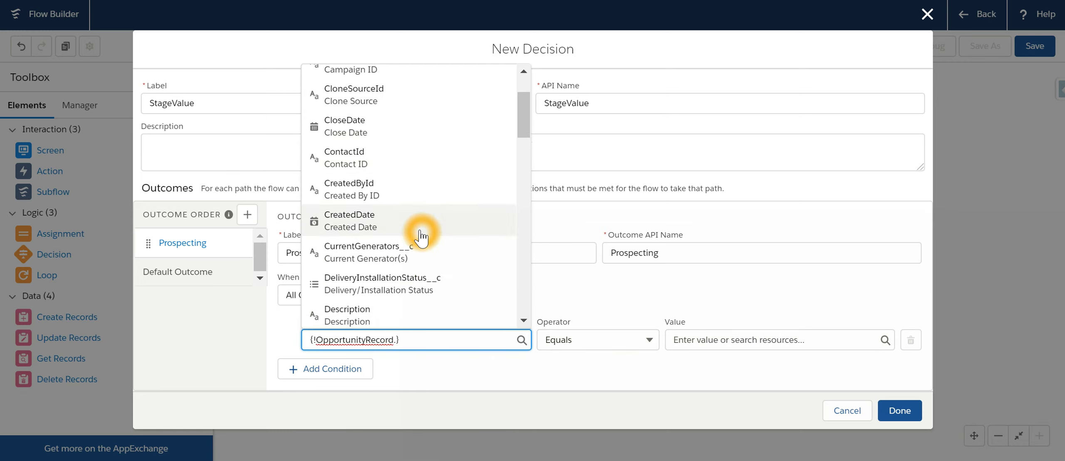
pyautogui.scroll(-5, 421, 237)
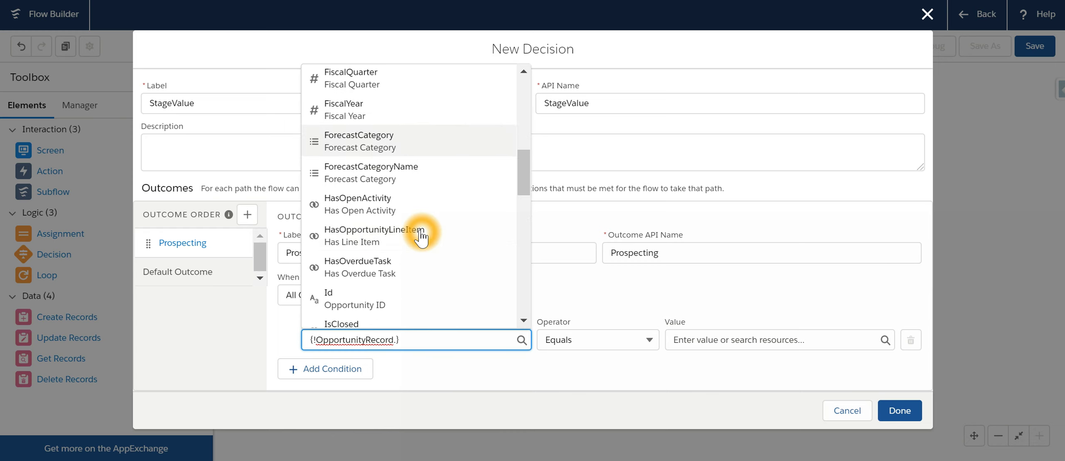
pyautogui.moveTo(527, 193); pyautogui.dragTo(528, 287)
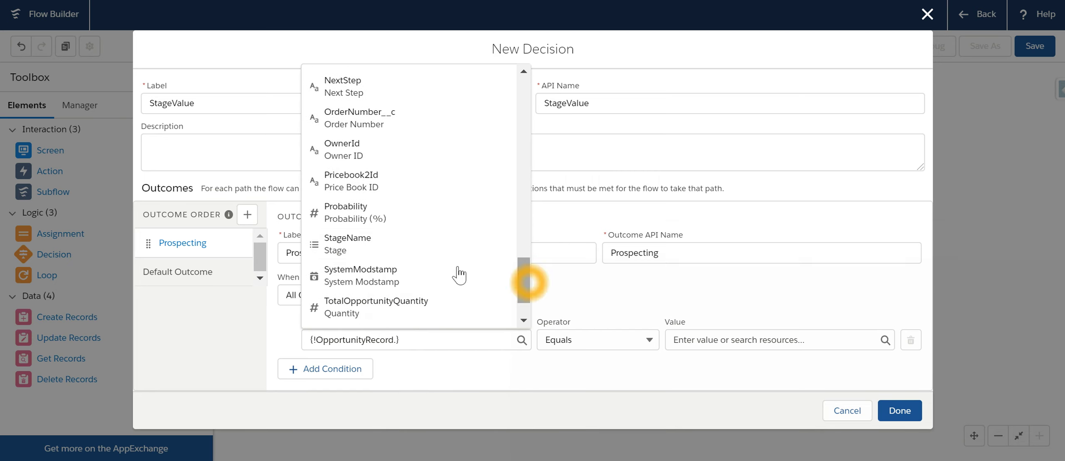
pyautogui.click(388, 258)
# Step: Compare the stage with Equals Prospecting and save the decision
pyautogui.click(692, 335)
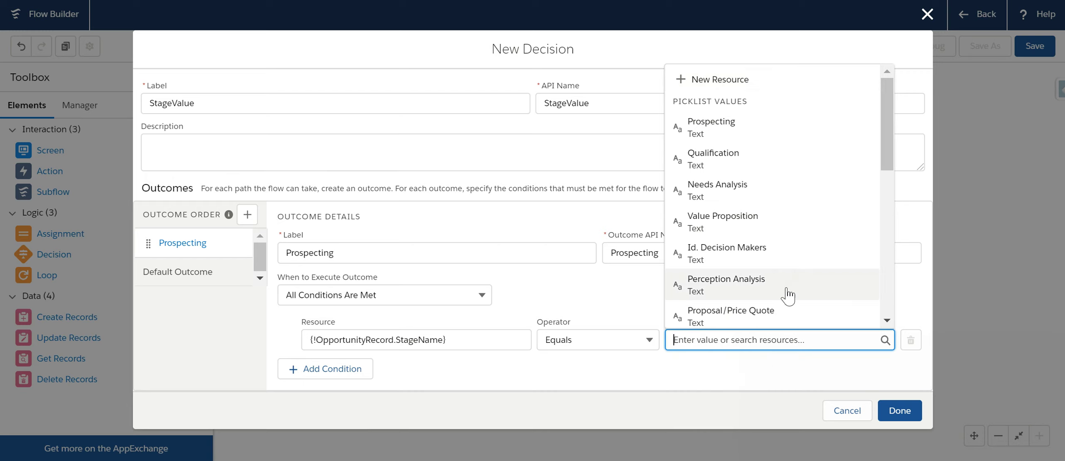
pyautogui.click(742, 136)
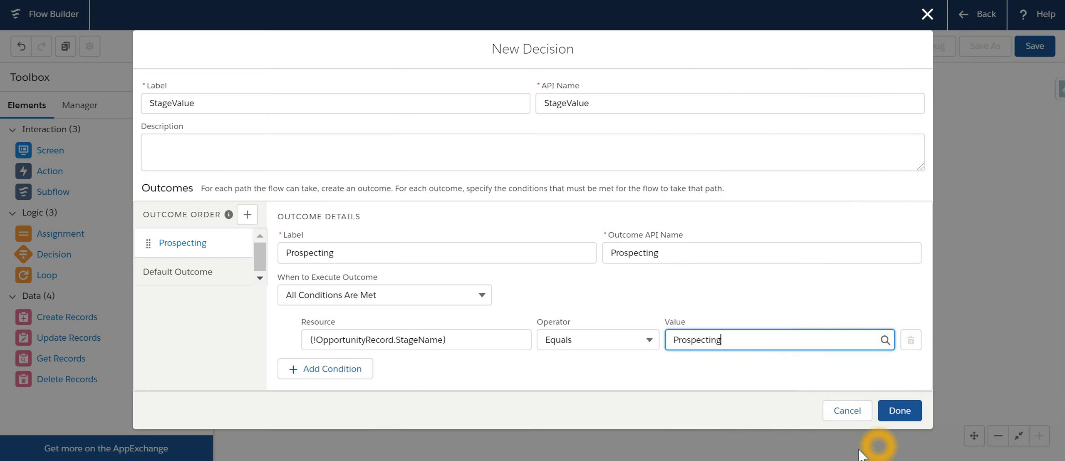
pyautogui.click(478, 348)
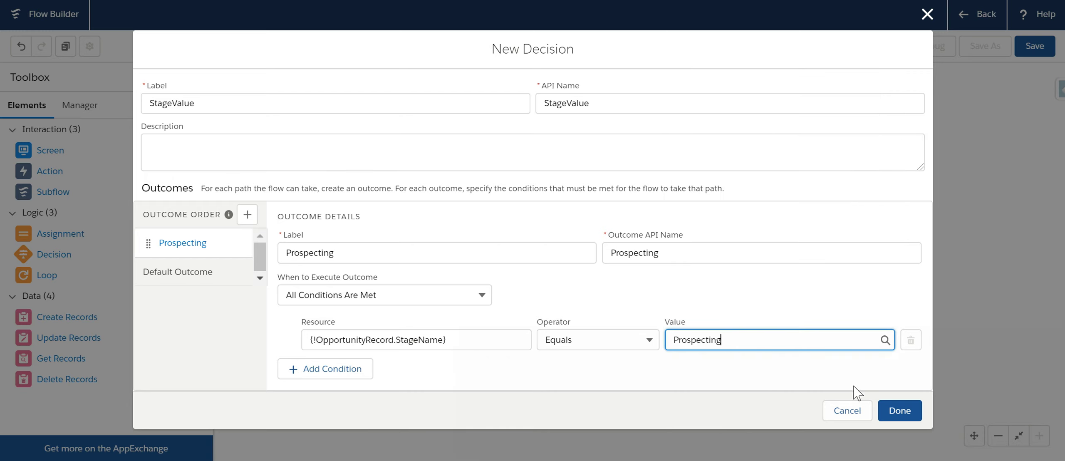
pyautogui.click(894, 411)
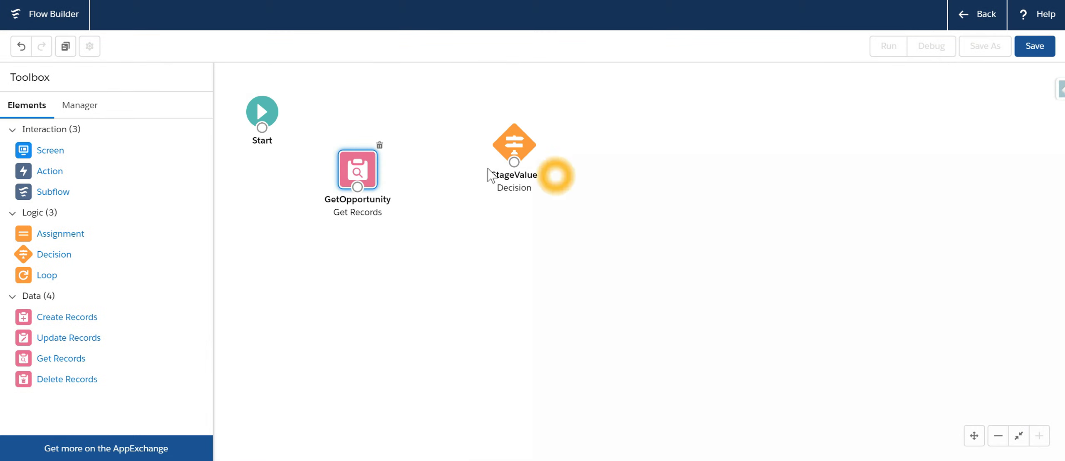
pyautogui.click(494, 146)
pyautogui.click(539, 226)
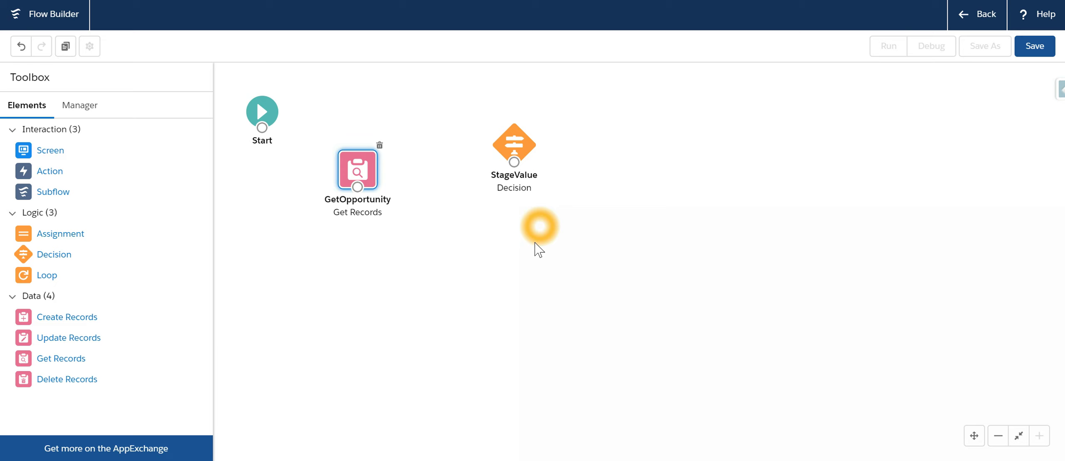
pyautogui.click(542, 228)
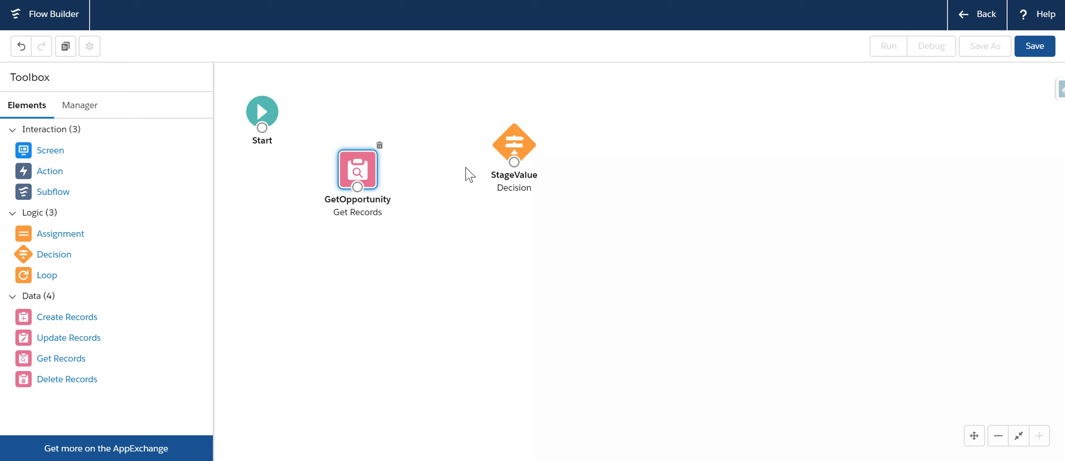
pyautogui.doubleClick(508, 144)
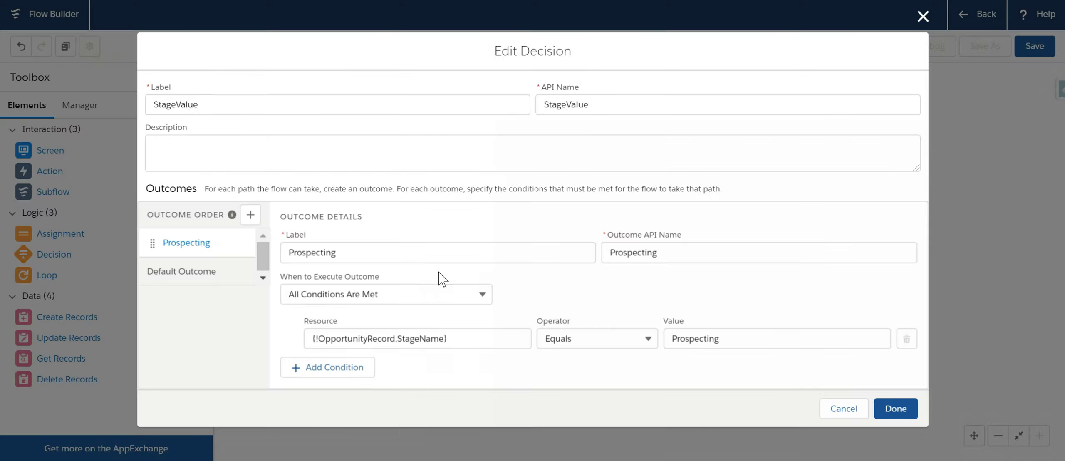
pyautogui.click(275, 288)
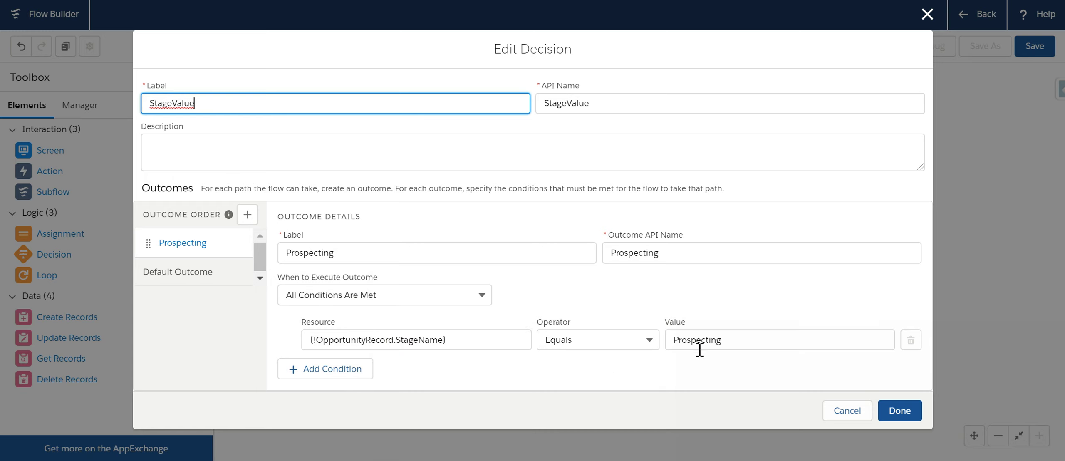
pyautogui.click(901, 411)
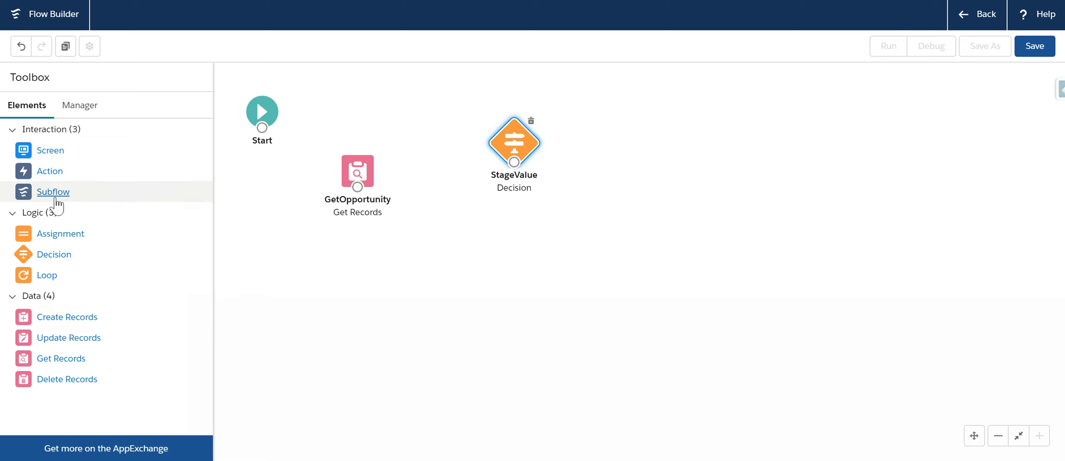
# Step: Drop a Screen element on the canvas with label and API name OpportunityScreen
pyautogui.moveTo(33, 149); pyautogui.dragTo(608, 160)
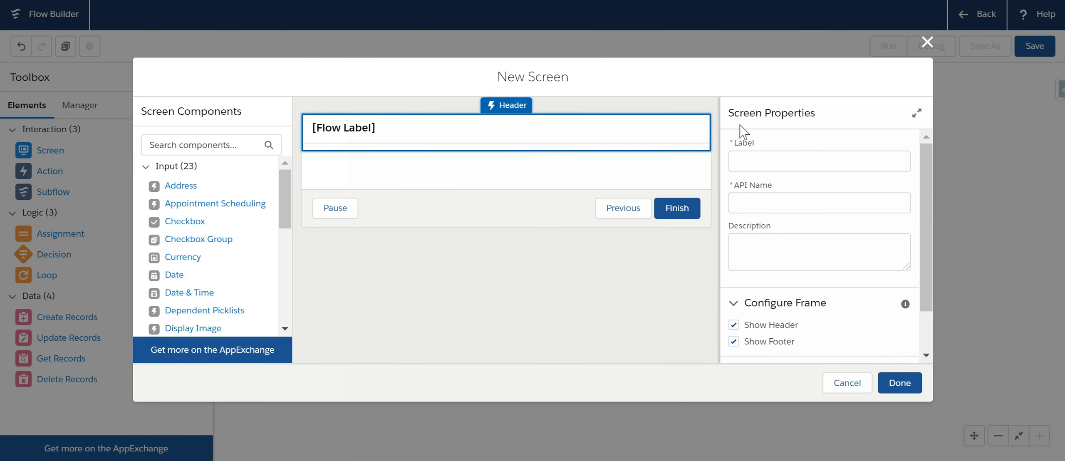
pyautogui.click(771, 156)
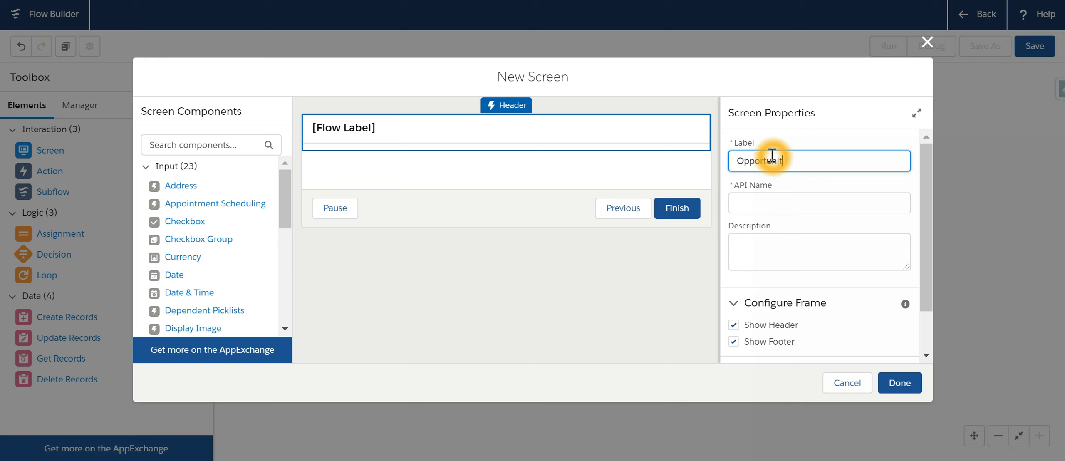
pyautogui.click(795, 249)
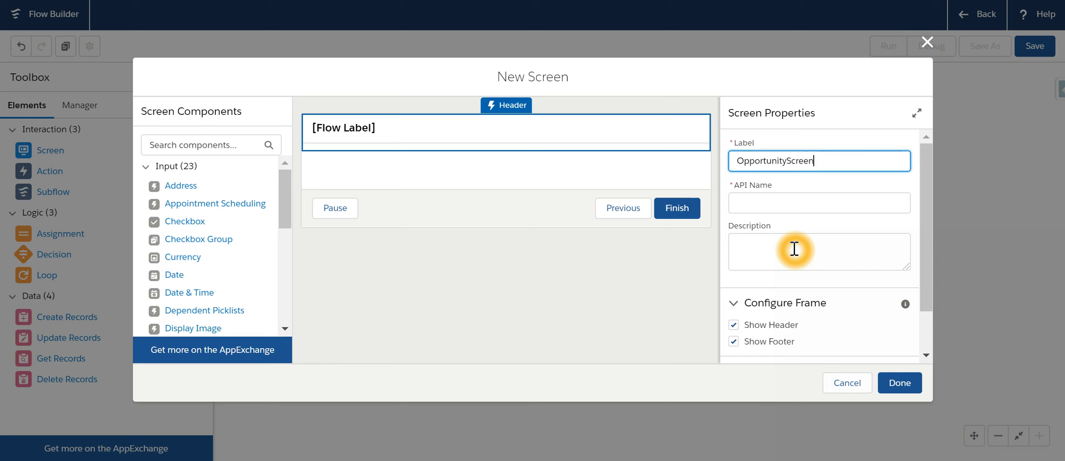
pyautogui.click(795, 250)
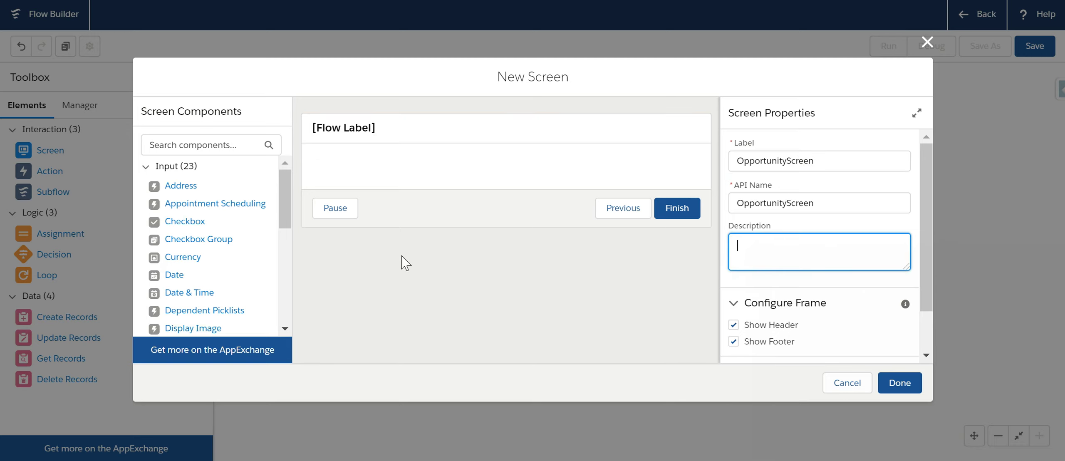
pyautogui.moveTo(288, 194); pyautogui.dragTo(282, 214)
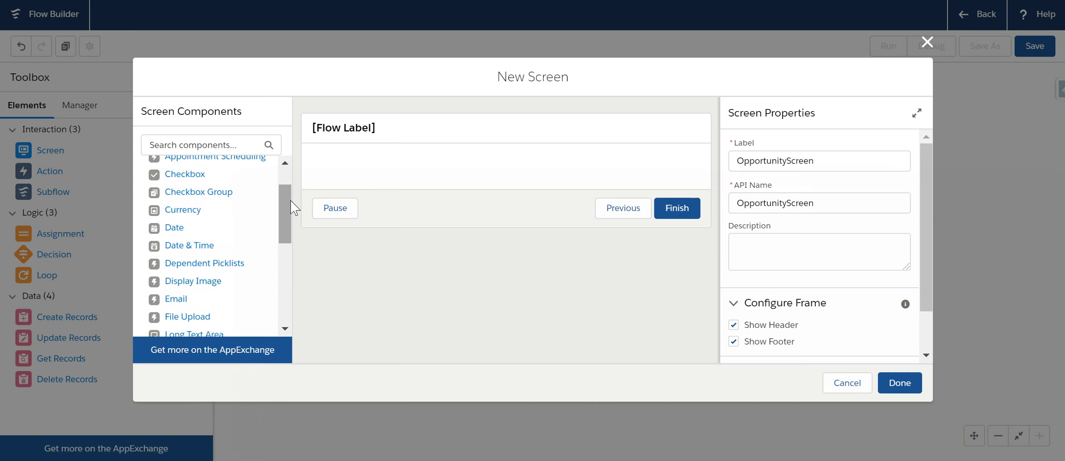
# Step: Search components for 'te' and add a Text input to the OpportunityScreen
pyautogui.click(210, 148)
pyautogui.write('te')
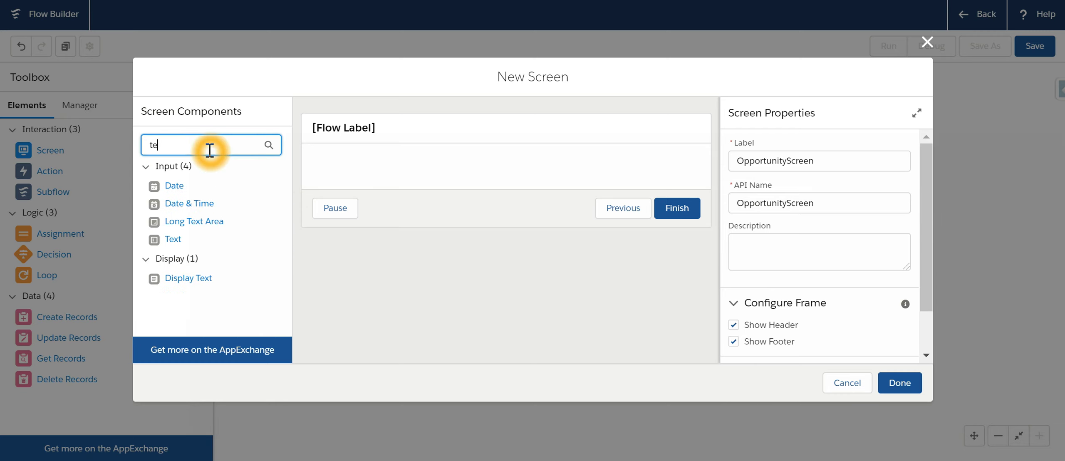
pyautogui.moveTo(174, 240); pyautogui.dragTo(338, 174)
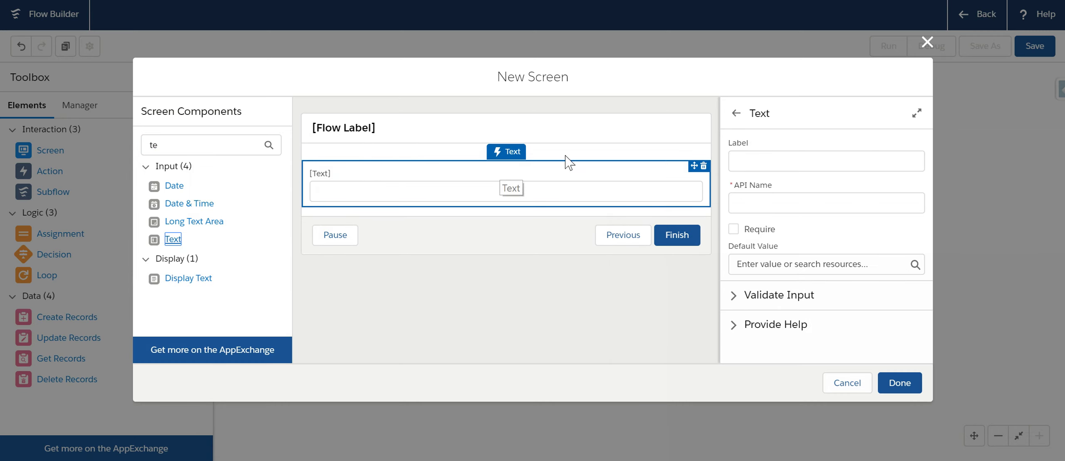
# Step: Select the new Text field, then switch to the Burlington Textiles opportunity record
pyautogui.click(474, 288)
pyautogui.click(479, 187)
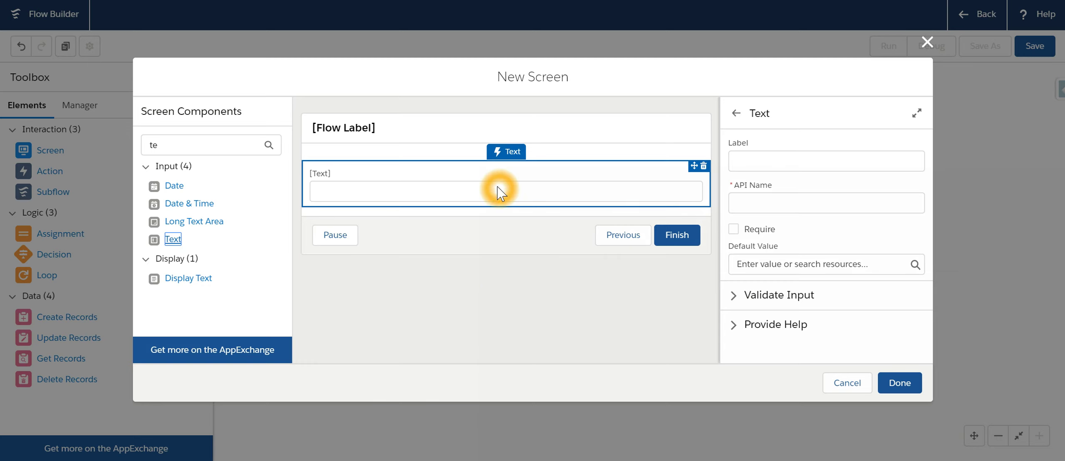
pyautogui.click(468, 196)
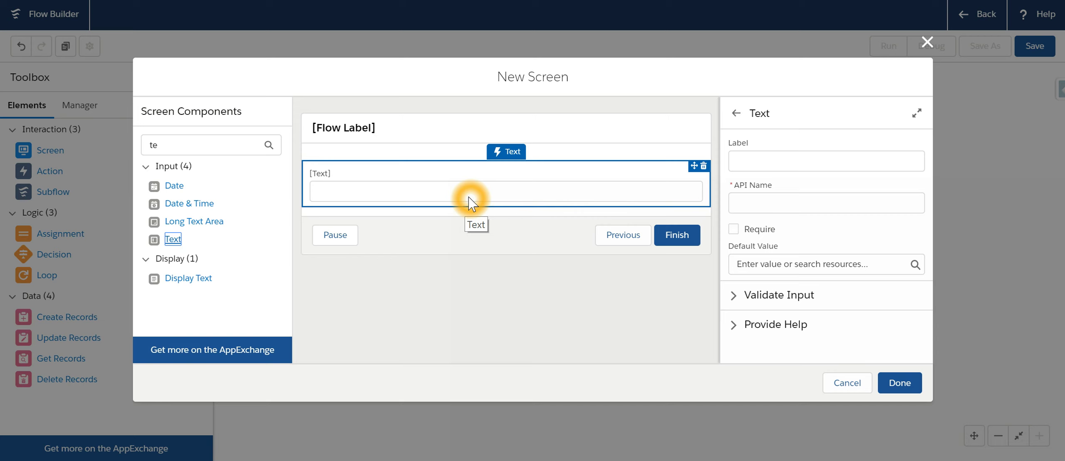
pyautogui.click(207, 12)
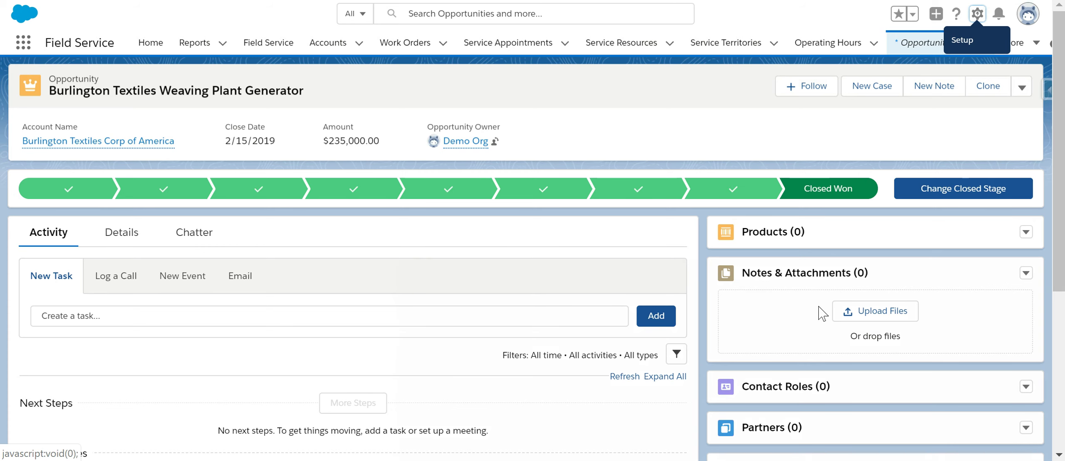
# Step: View the opportunity's Details, scrolling to Order Number and Amount, then return to Flow Builder
pyautogui.click(119, 235)
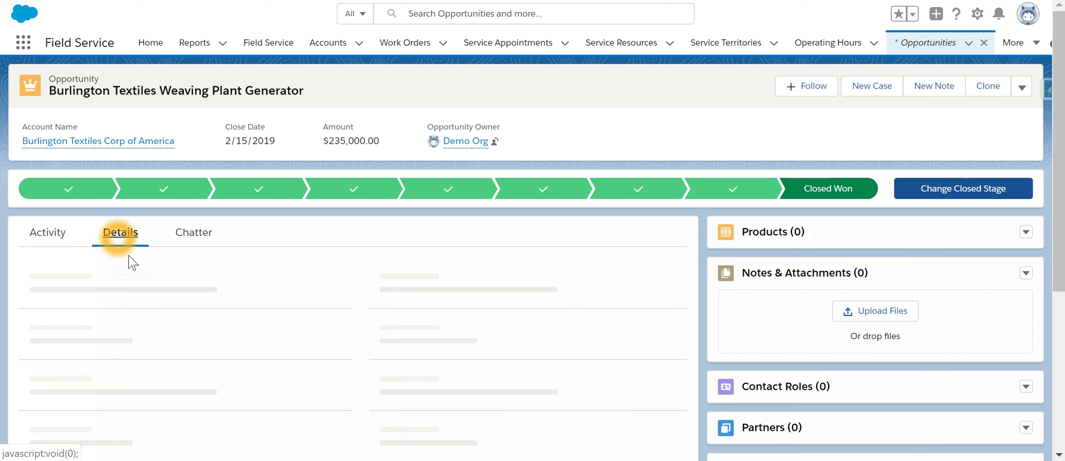
pyautogui.scroll(-2, 250, 310)
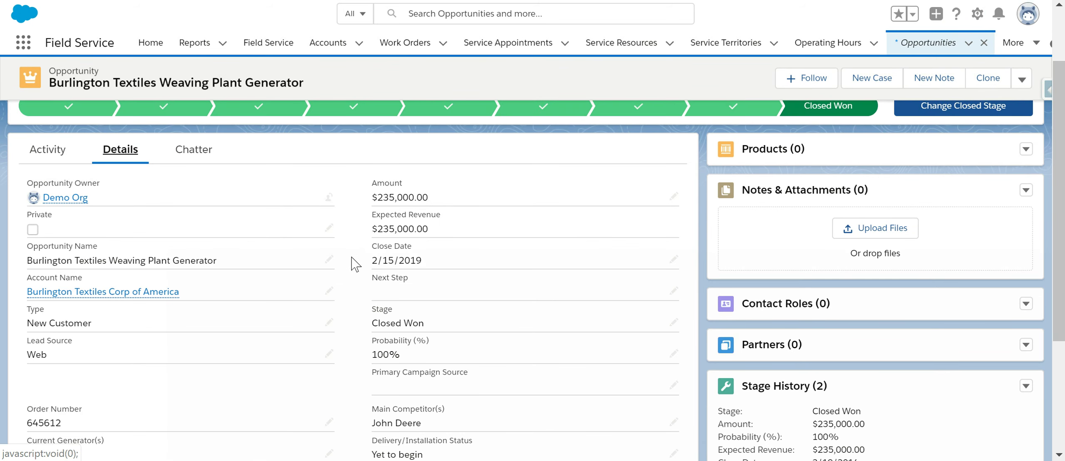
pyautogui.click(371, 188)
pyautogui.click(396, 255)
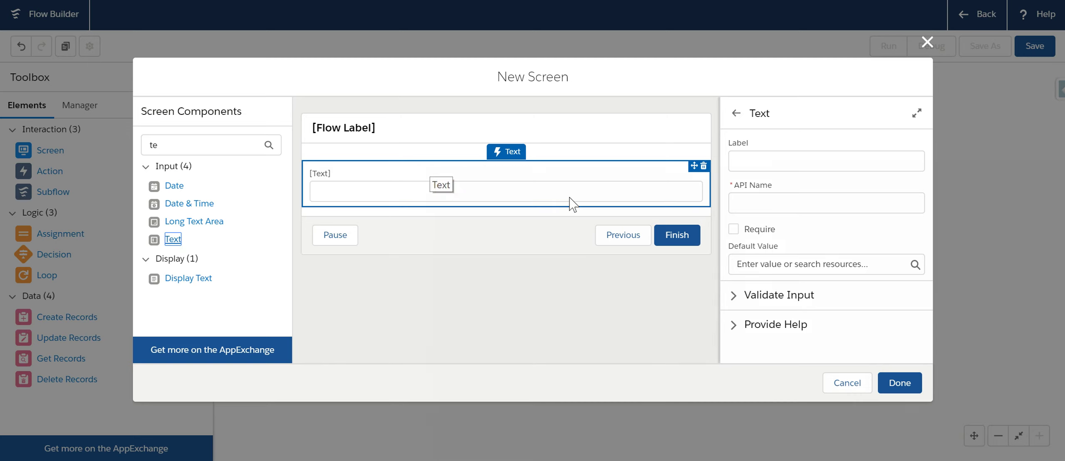
# Step: Search 'cur' and add a Currency input labelled Amount below the text field
pyautogui.doubleClick(183, 143)
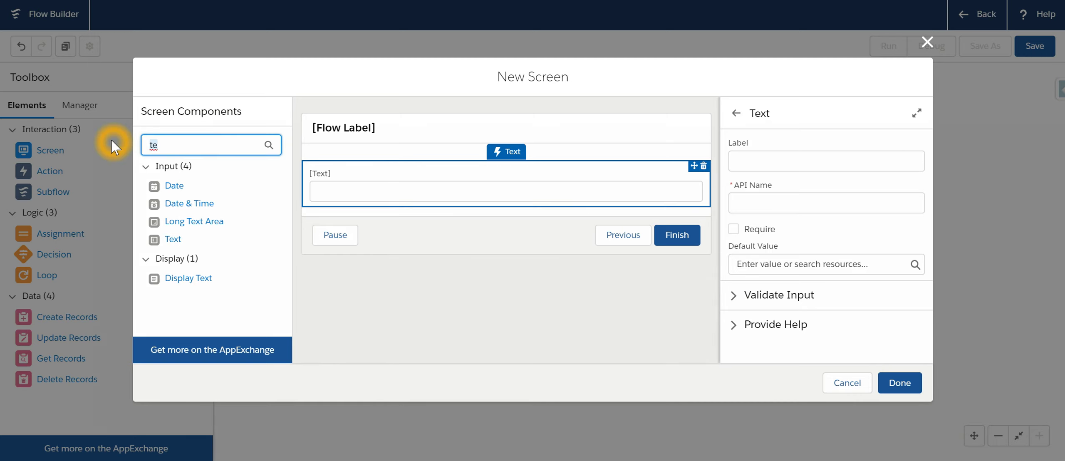
pyautogui.write('cur')
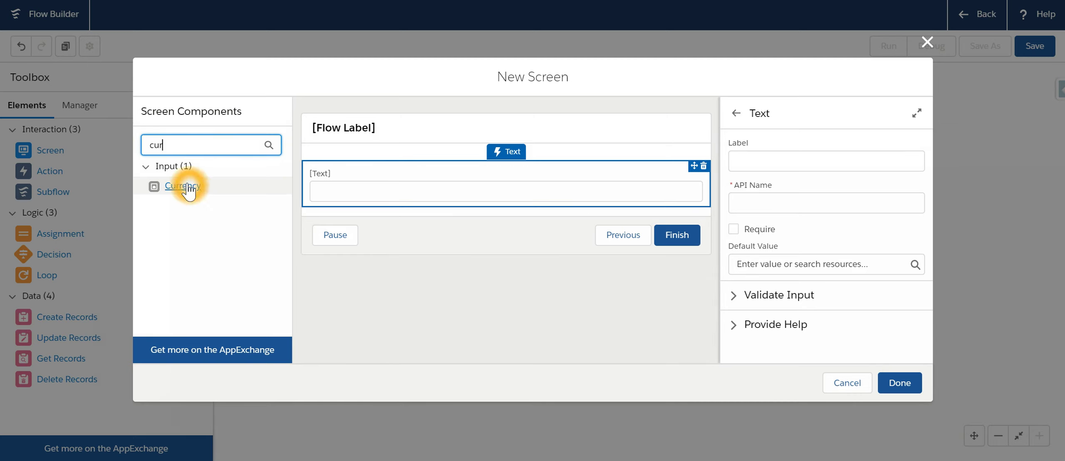
pyautogui.moveTo(185, 185); pyautogui.dragTo(424, 210)
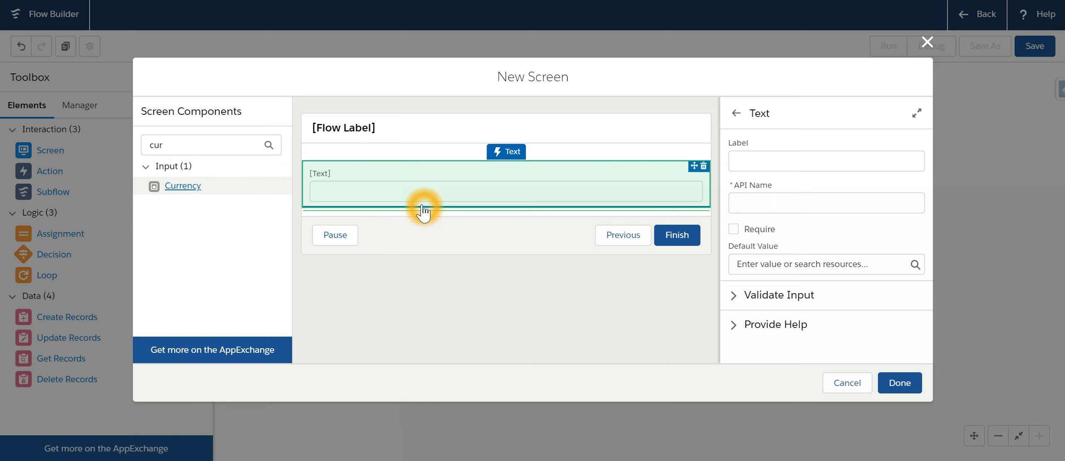
pyautogui.click(817, 162)
pyautogui.write('Amount')
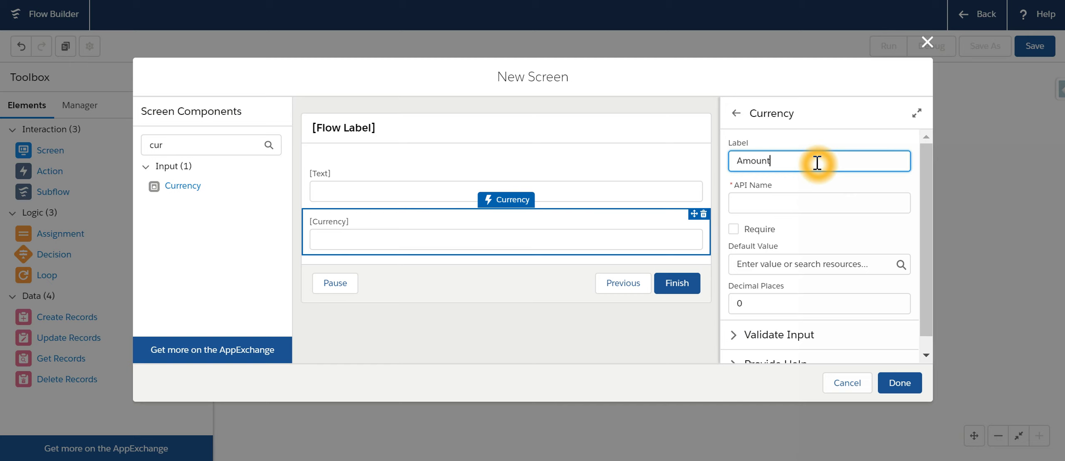
pyautogui.click(836, 203)
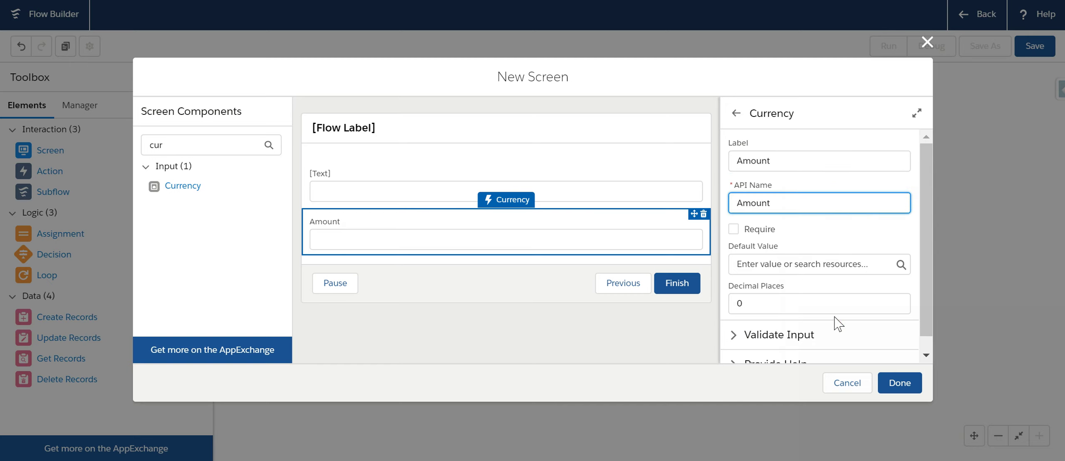
# Step: Set the Amount field's default value to {!OpportunityRecord.Amount}
pyautogui.scroll(-1, 838, 323)
pyautogui.click(836, 250)
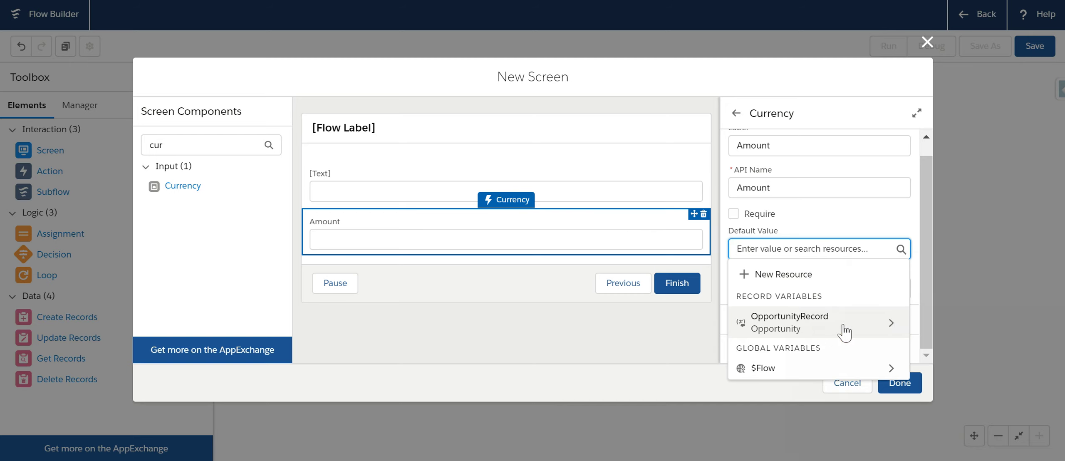
pyautogui.click(832, 326)
pyautogui.click(798, 326)
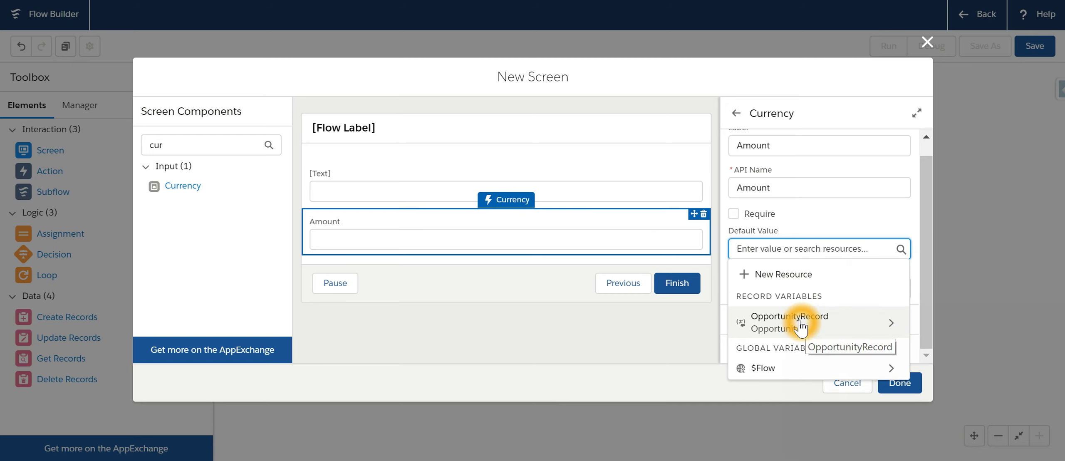
pyautogui.click(789, 279)
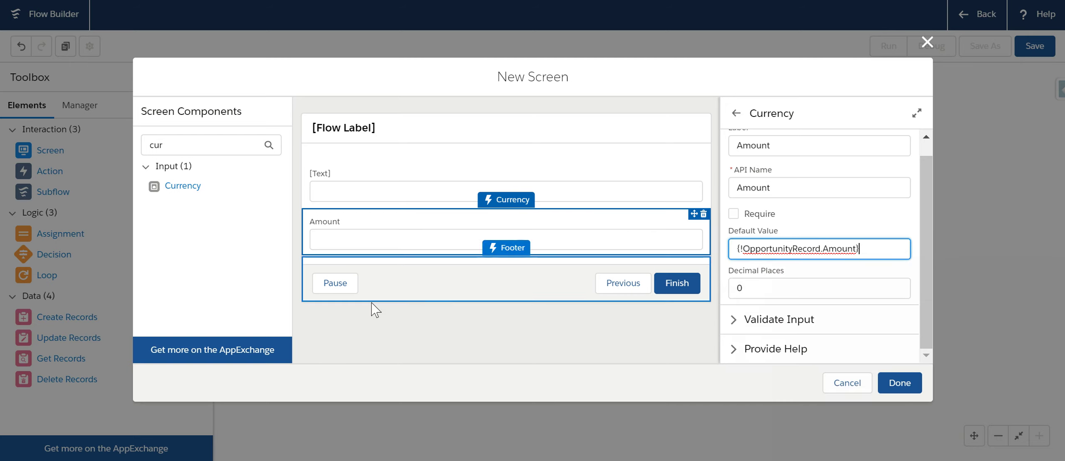
pyautogui.click(389, 333)
# Step: Select the Text field on the screen and open its settings
pyautogui.click(327, 187)
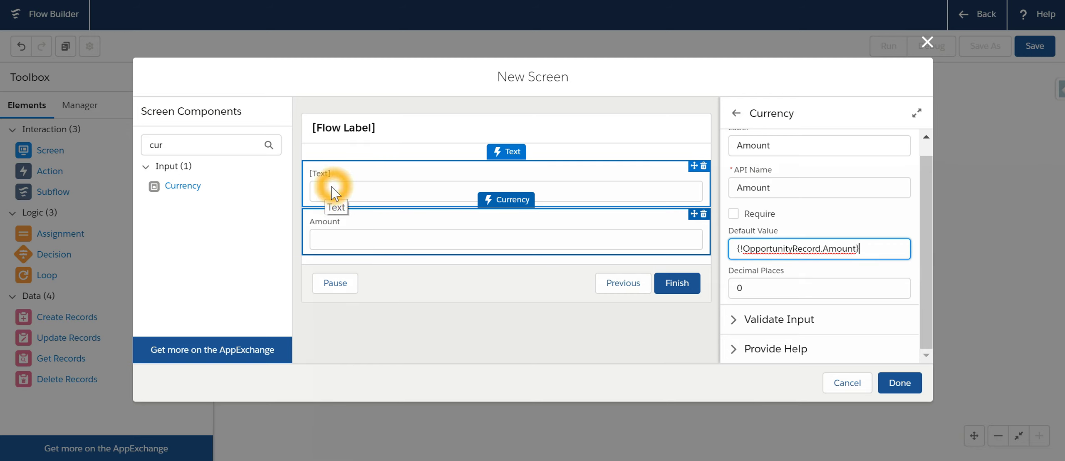
pyautogui.click(408, 202)
pyautogui.click(375, 193)
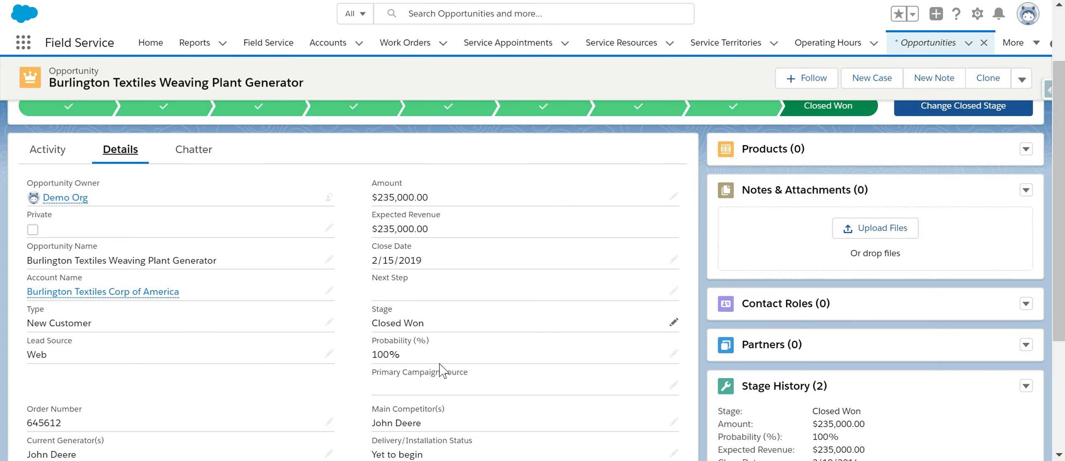
# Step: Put the opportunity into inline edit via Lead Source and scroll to Order Number 645612
pyautogui.click(439, 364)
pyautogui.click(451, 398)
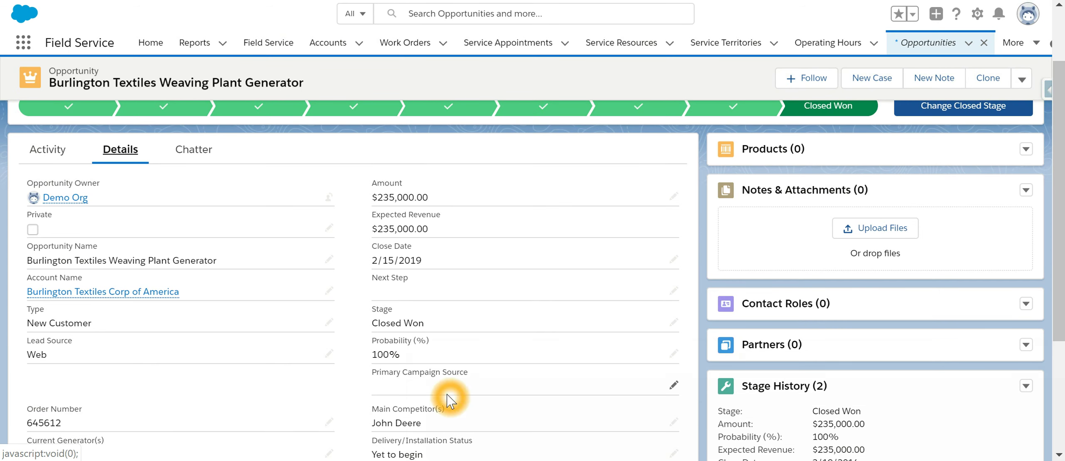
pyautogui.click(28, 328)
pyautogui.click(228, 20)
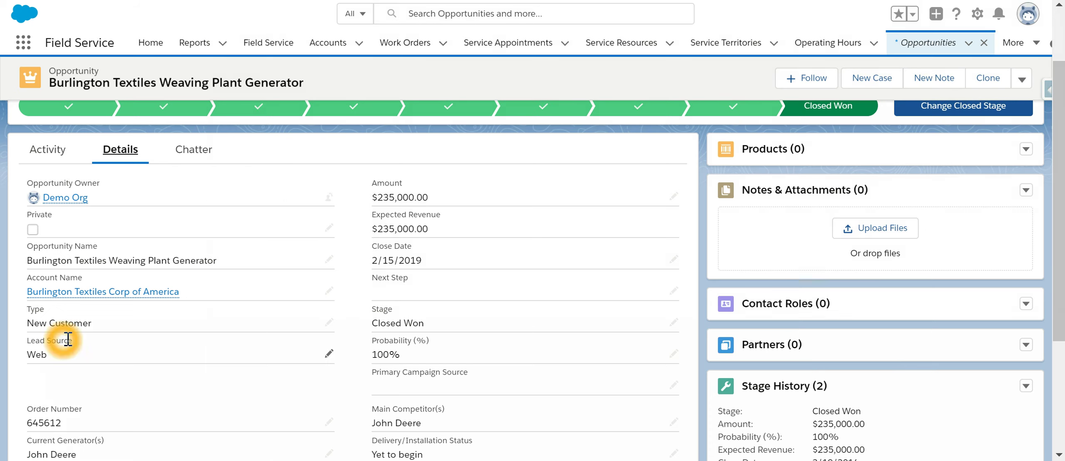
pyautogui.doubleClick(75, 356)
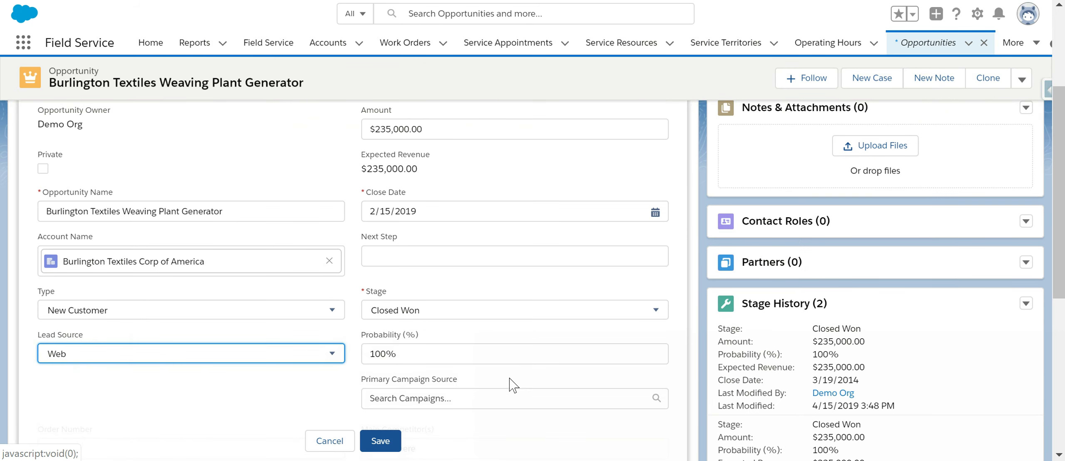
pyautogui.scroll(-2, 506, 381)
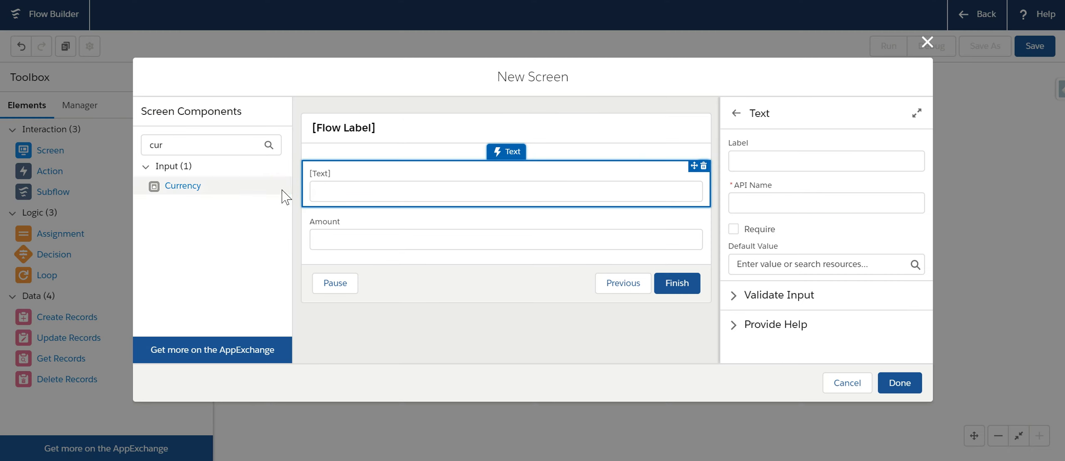
# Step: Label the Text field Order Number with default value {!OpportunityRecord.OrderNumber__c}
pyautogui.click(374, 188)
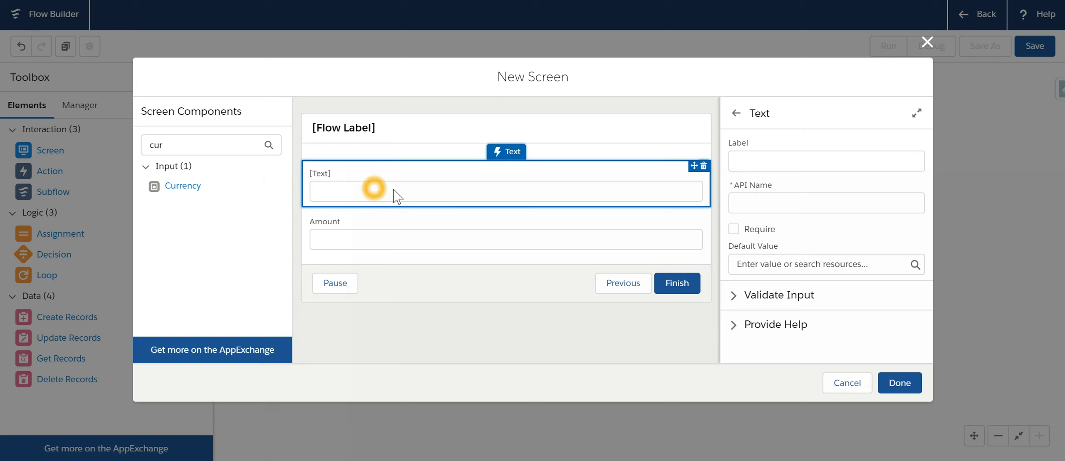
pyautogui.click(762, 161)
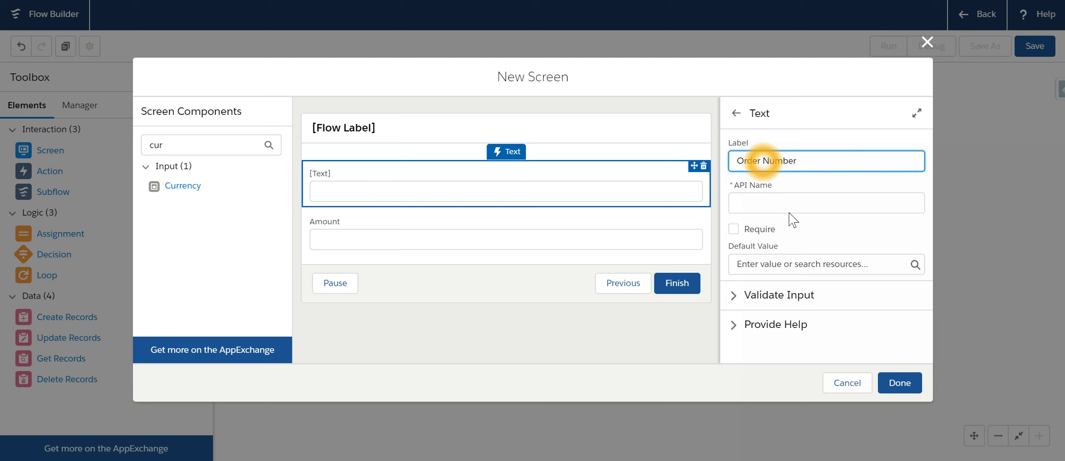
pyautogui.click(779, 262)
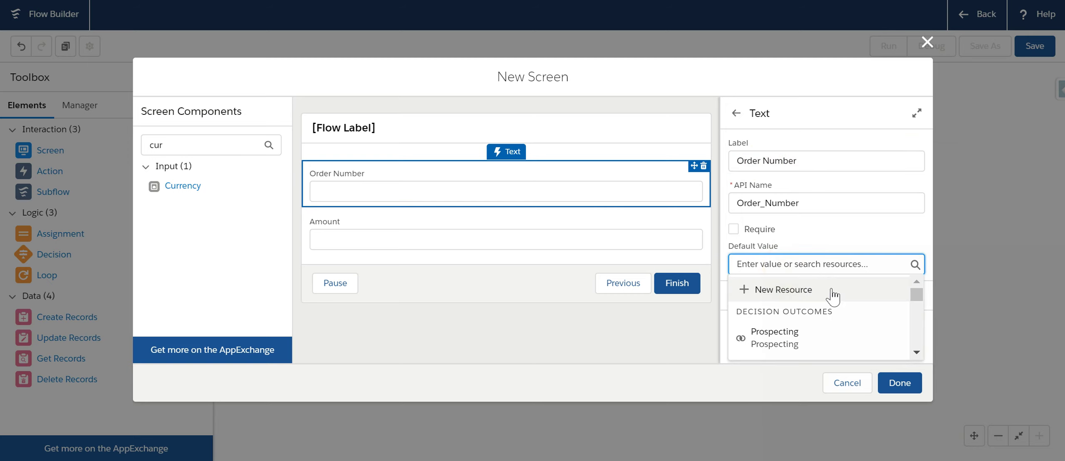
pyautogui.scroll(-5, 815, 327)
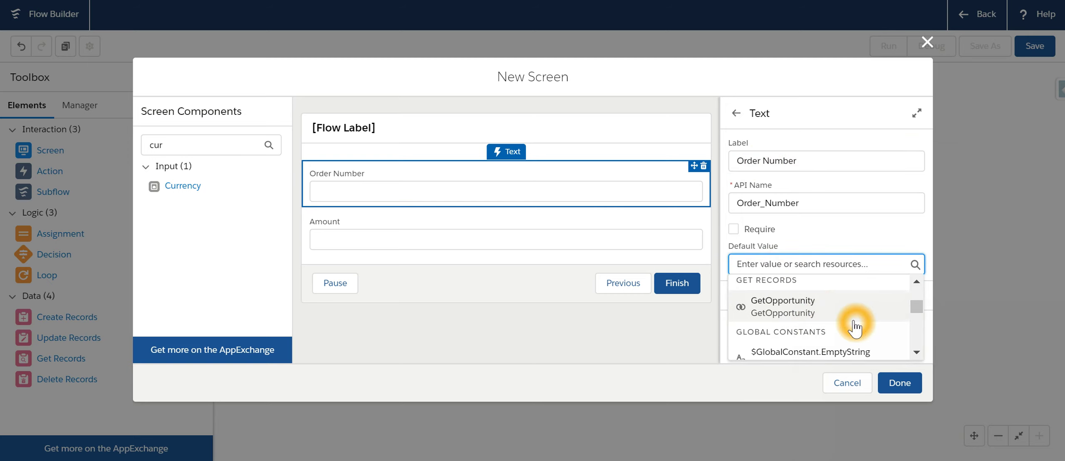
pyautogui.scroll(-1, 855, 327)
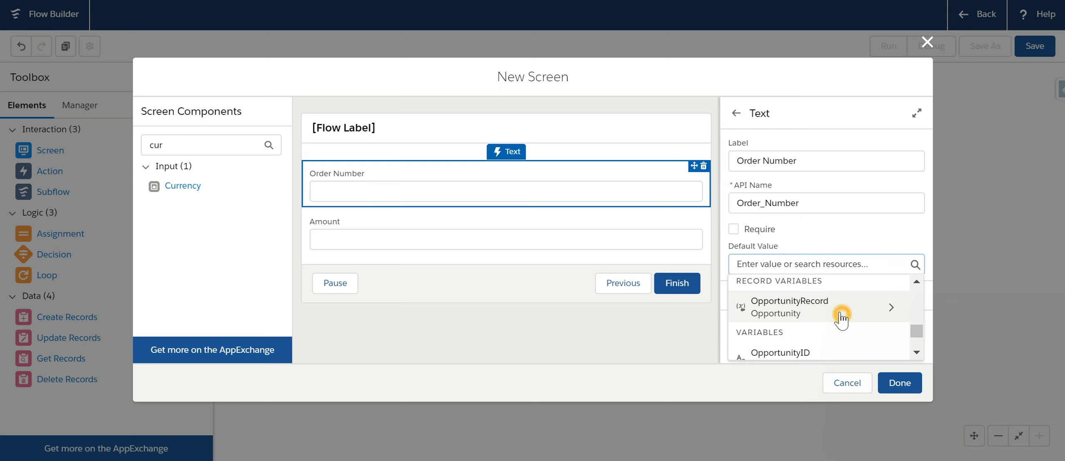
pyautogui.click(843, 314)
pyautogui.scroll(-4, 886, 325)
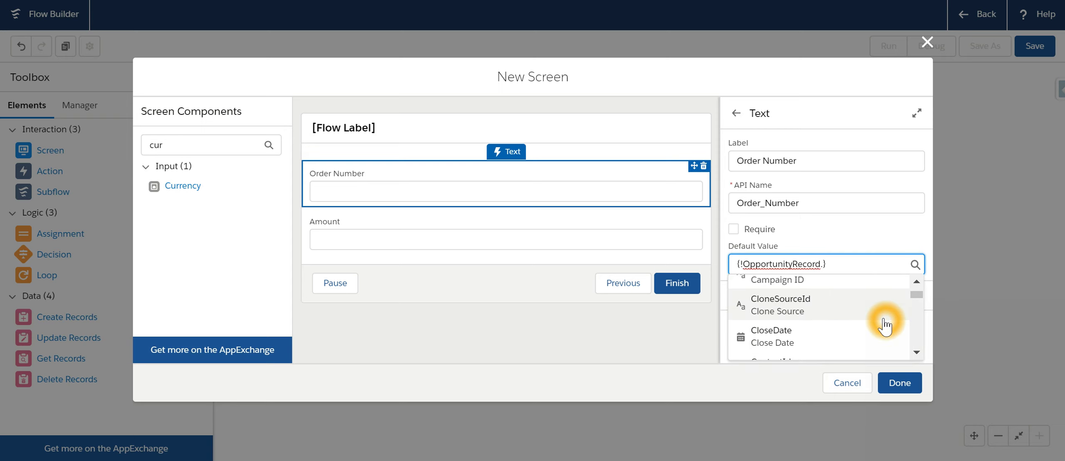
pyautogui.scroll(-2, 885, 324)
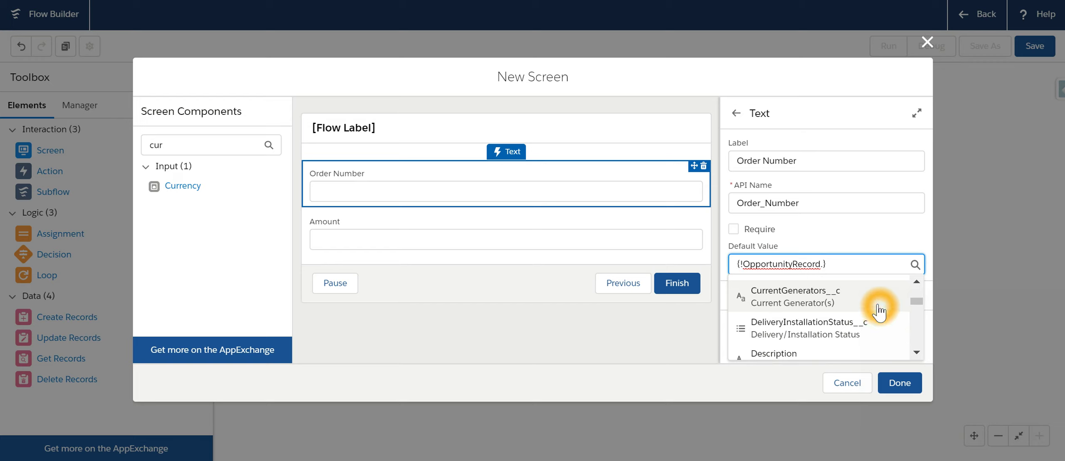
pyautogui.write('orde')
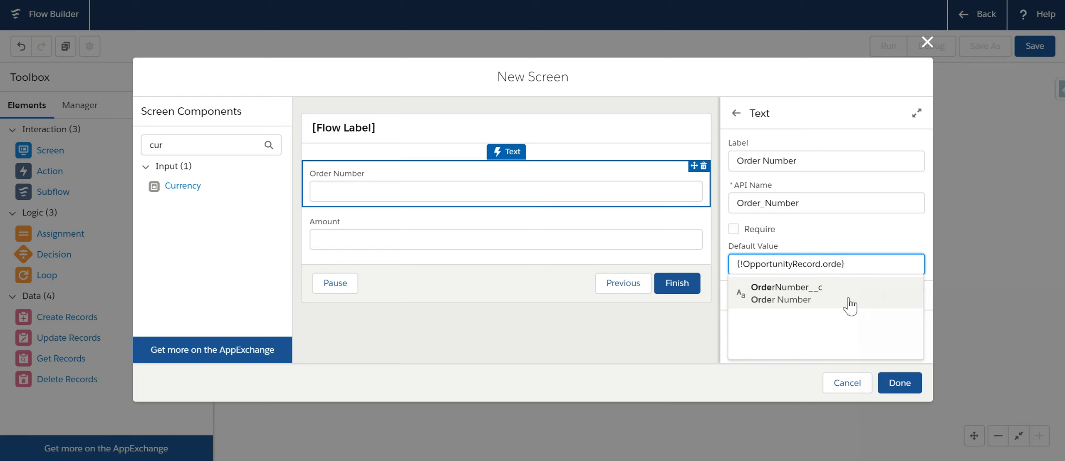
pyautogui.click(874, 296)
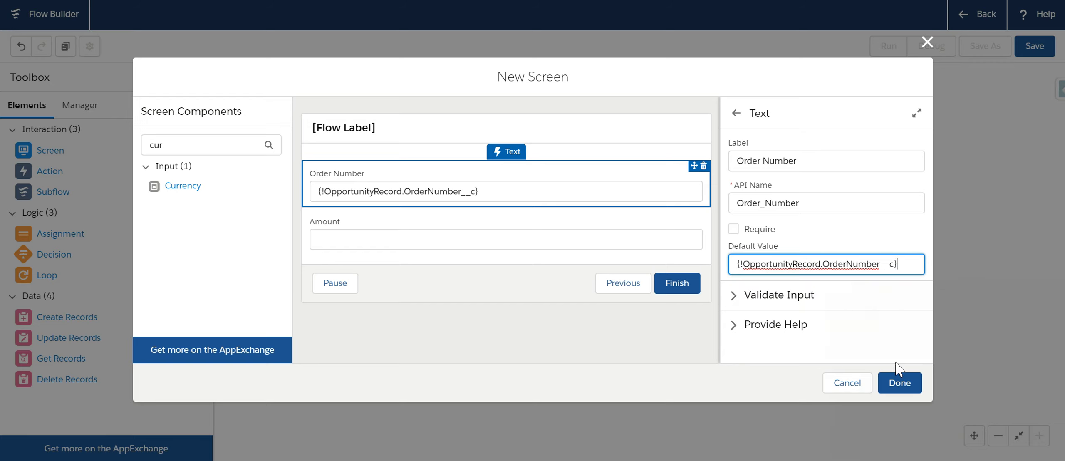
# Step: Close the screen editor and select the OpportunityScreen and StageValue elements on the canvas
pyautogui.click(911, 391)
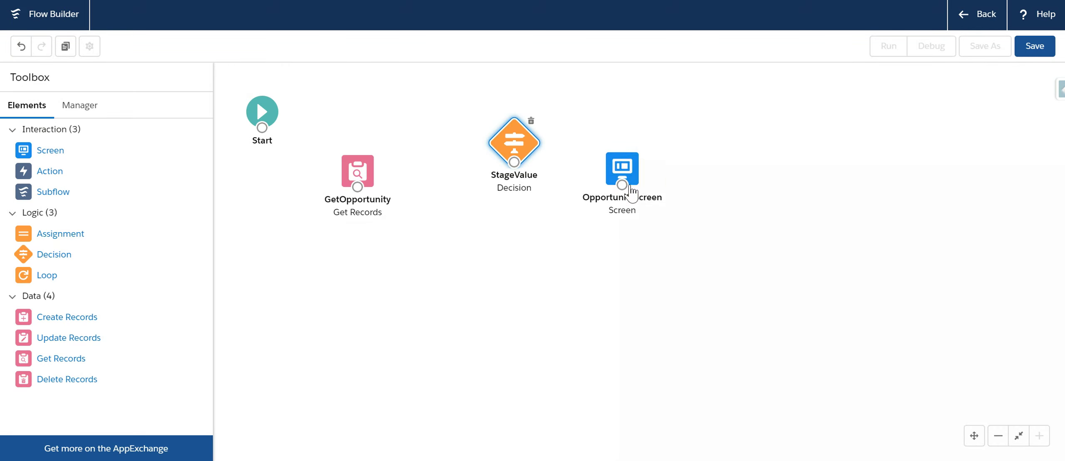
pyautogui.click(639, 187)
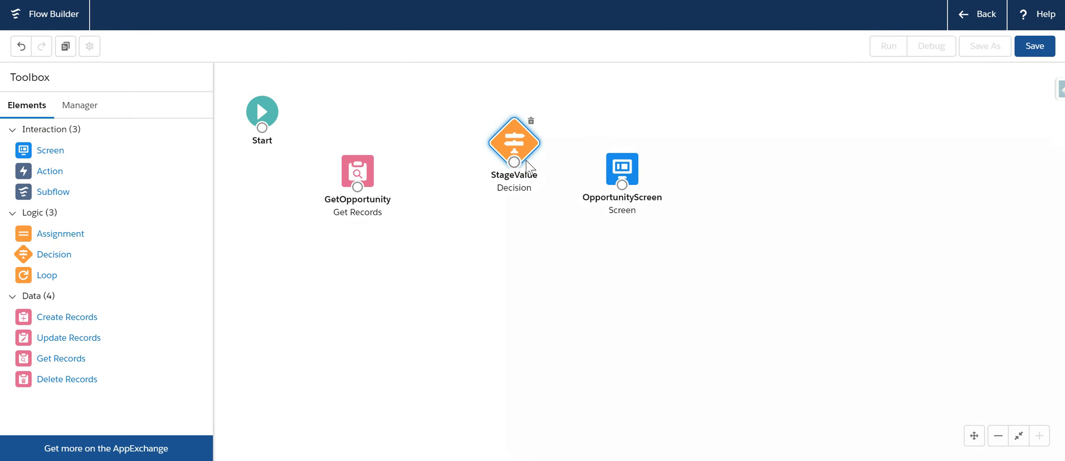
pyautogui.click(543, 169)
pyautogui.click(797, 395)
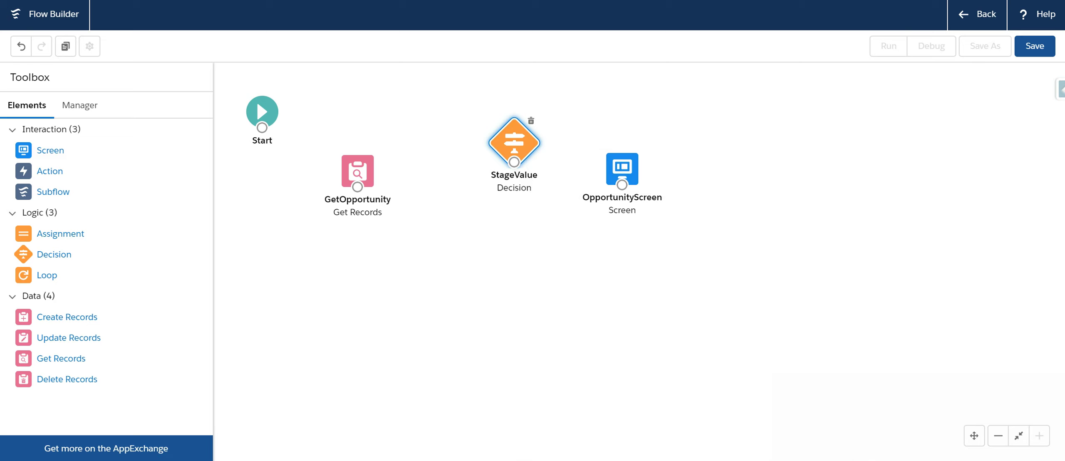